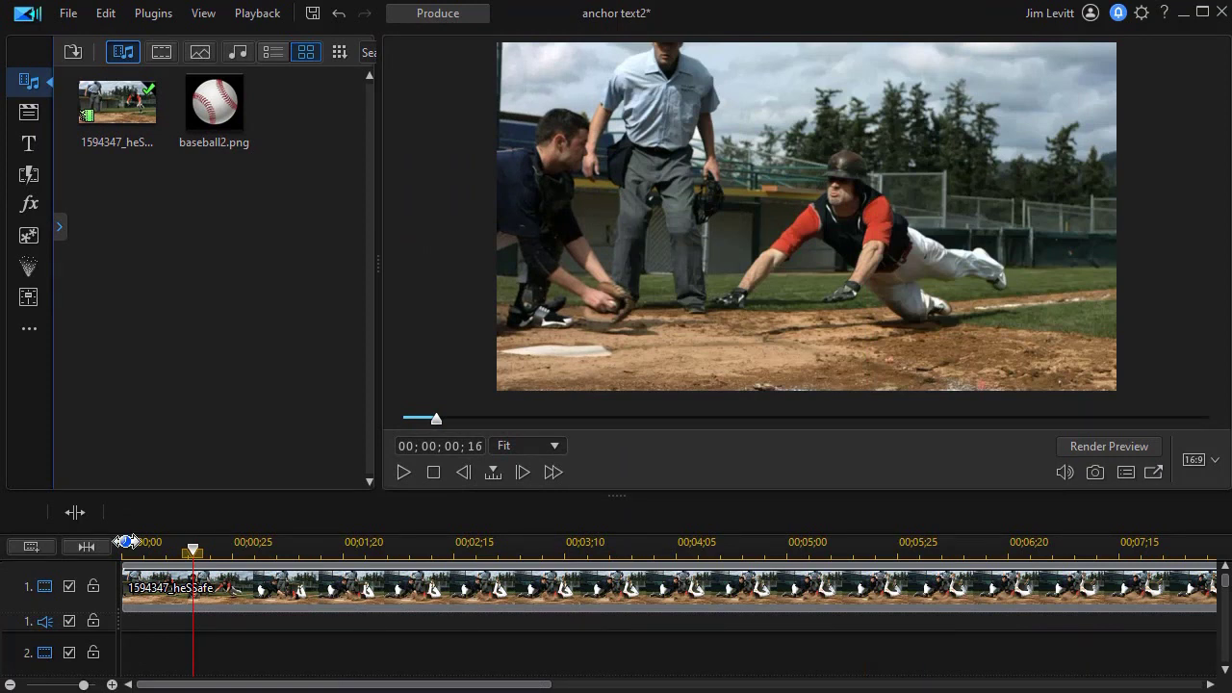
Step: Put baseball2.png at the start of video track 2, over the baseball footage, and select it
left_click(220, 112)
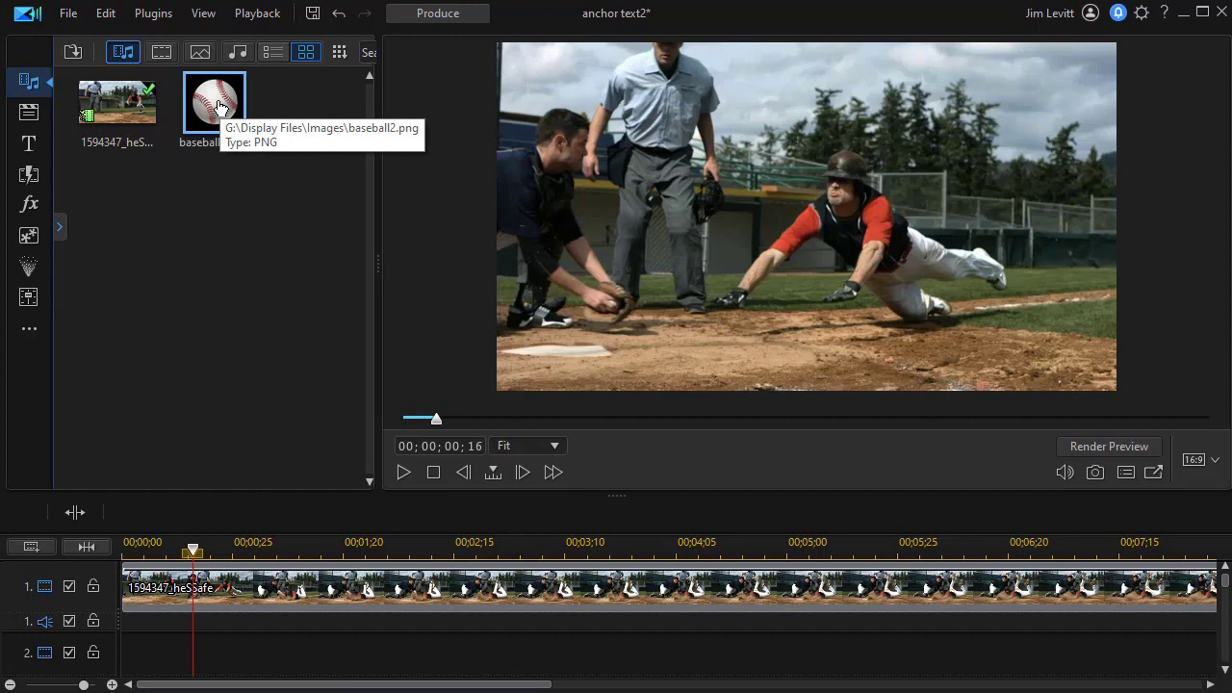
left_click_drag(220, 106, 197, 651)
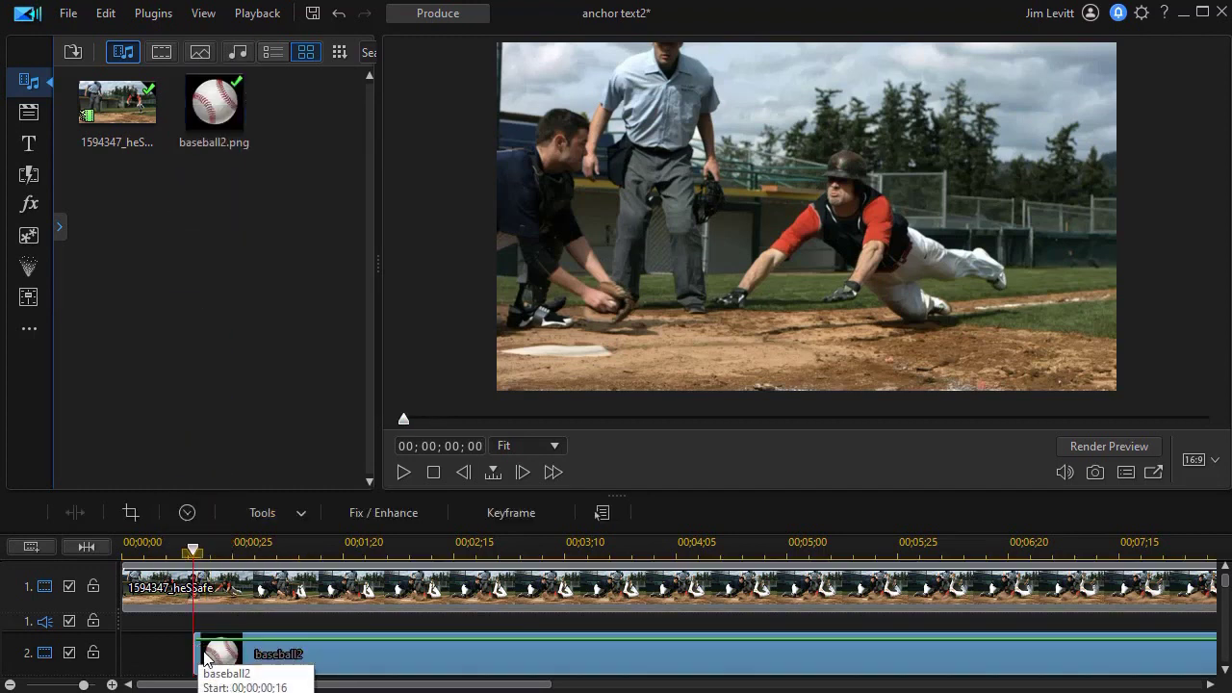
left_click(403, 670)
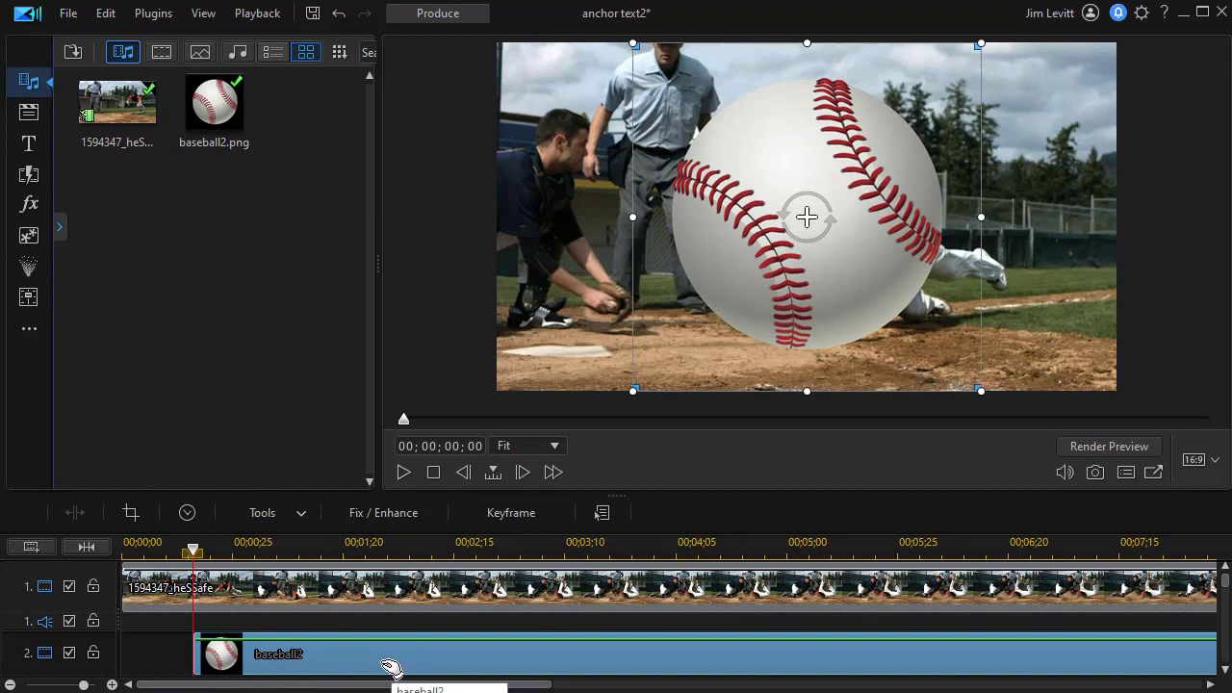
Step: Open baseball2 in PiP Designer, scale the ball down to width 0.211, and show the keyframe timeline
double_click(389, 668)
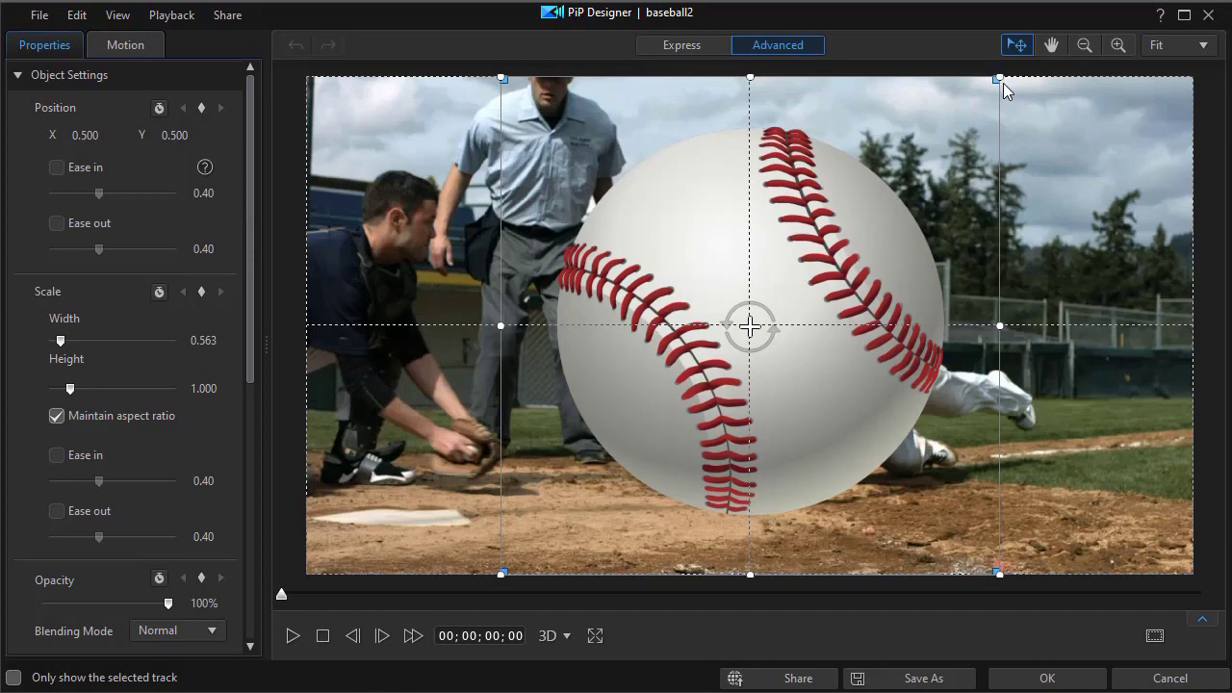
left_click_drag(1000, 77, 737, 256)
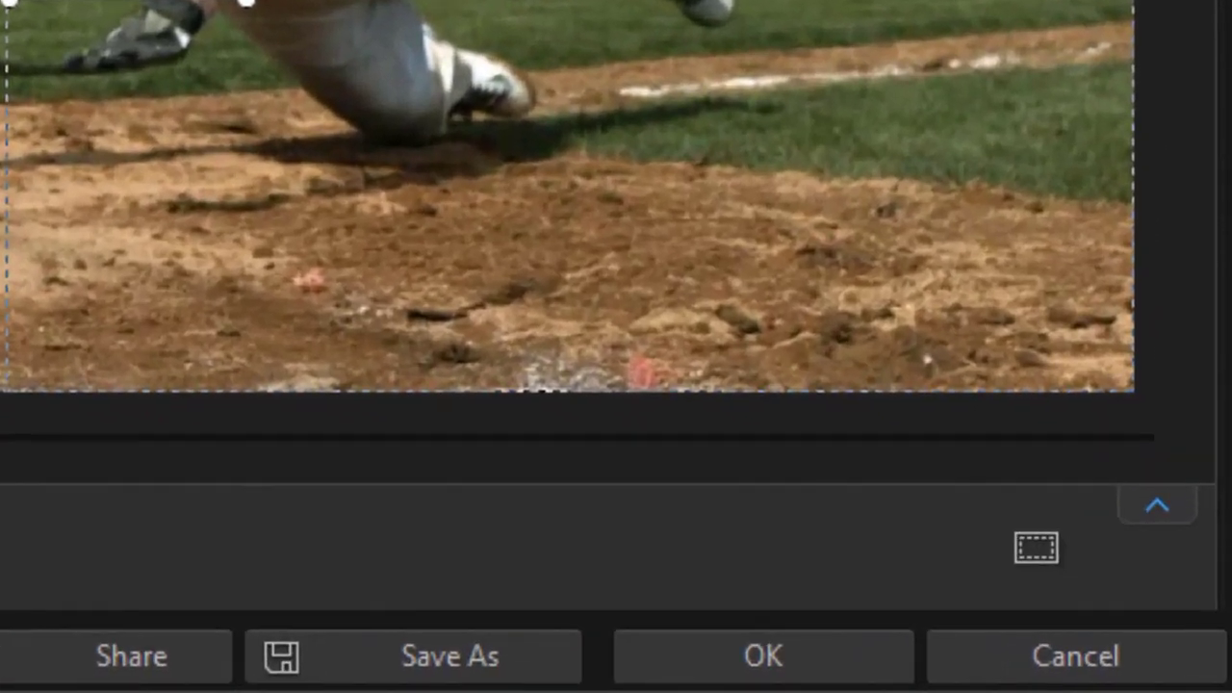
left_click(1160, 505)
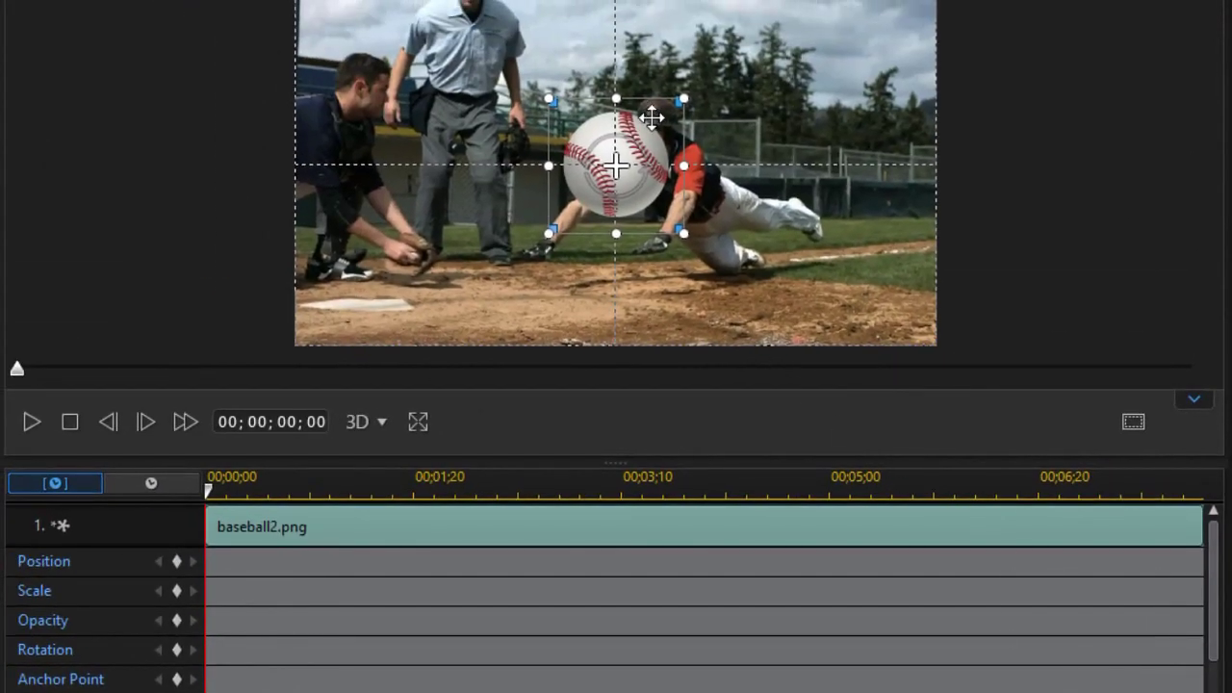
Step: Move the ball off the left edge to X -0.105, Y 0.813 and keyframe its position, scale and rotation at 0:00
left_click_drag(646, 120, 256, 227)
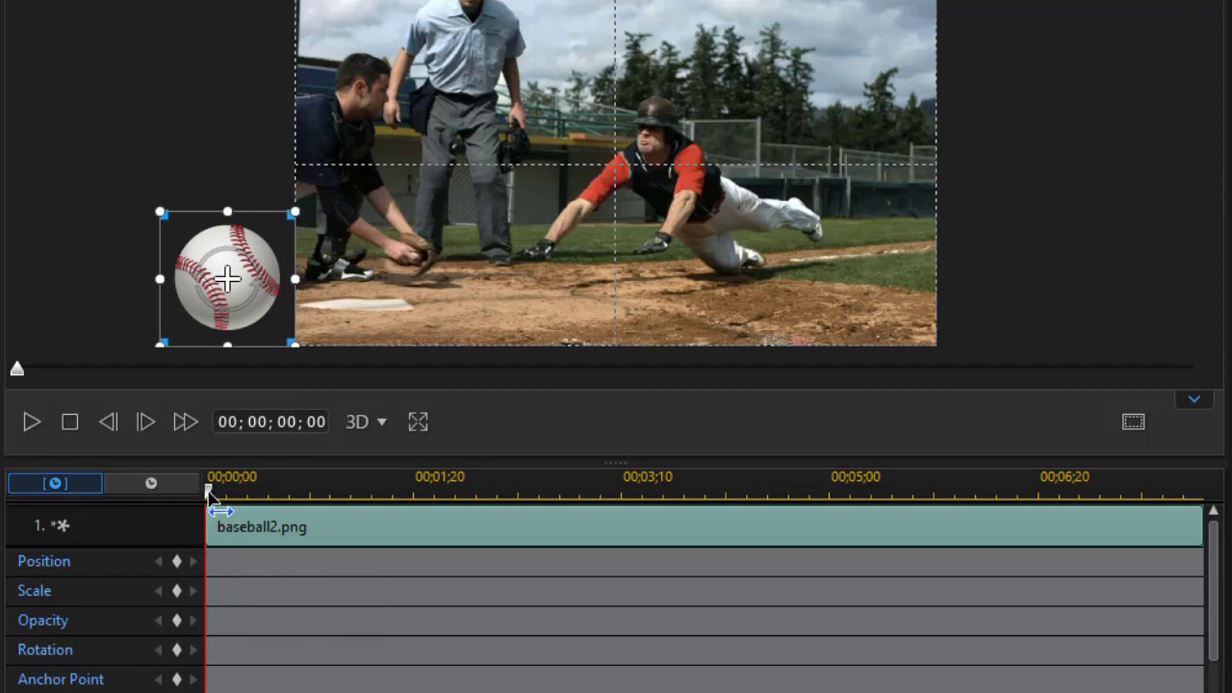
left_click(177, 561)
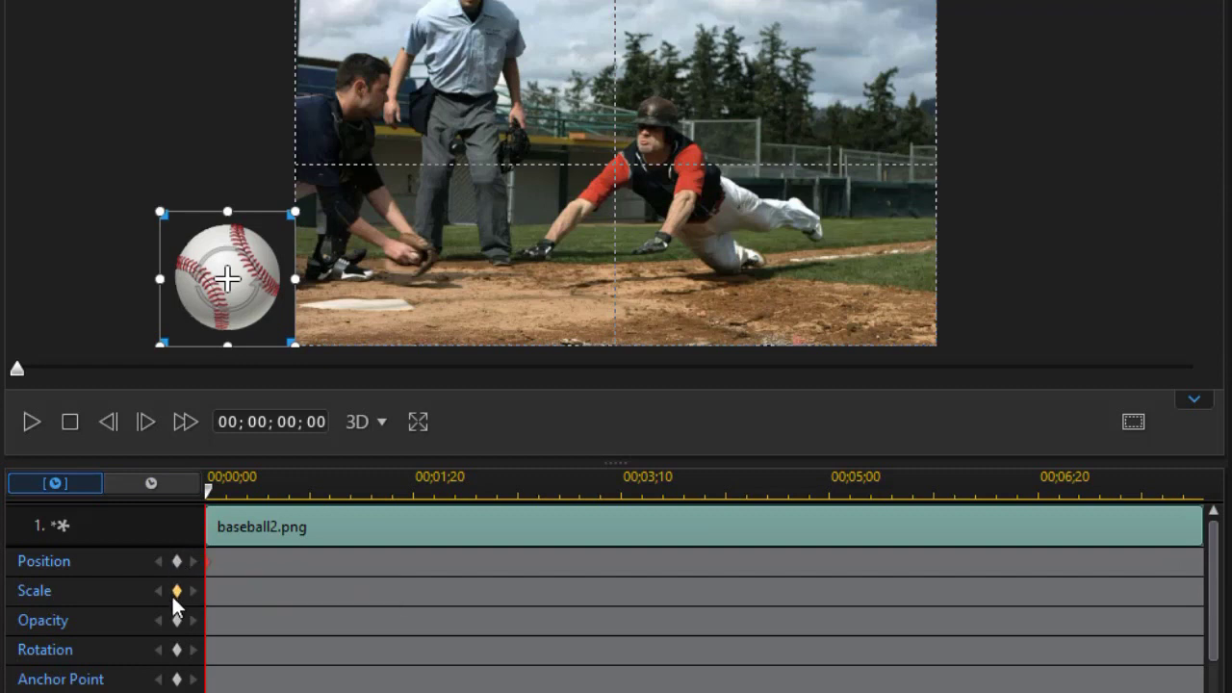
left_click(177, 591)
left_click(177, 650)
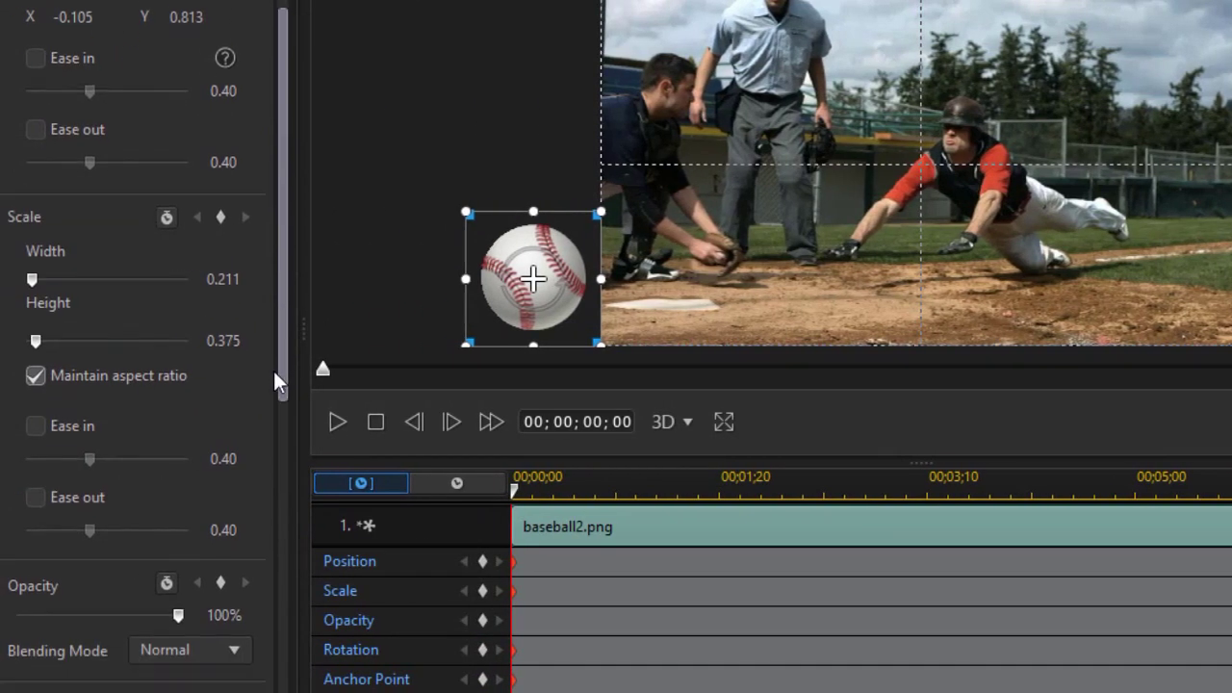
left_click_drag(275, 374, 276, 626)
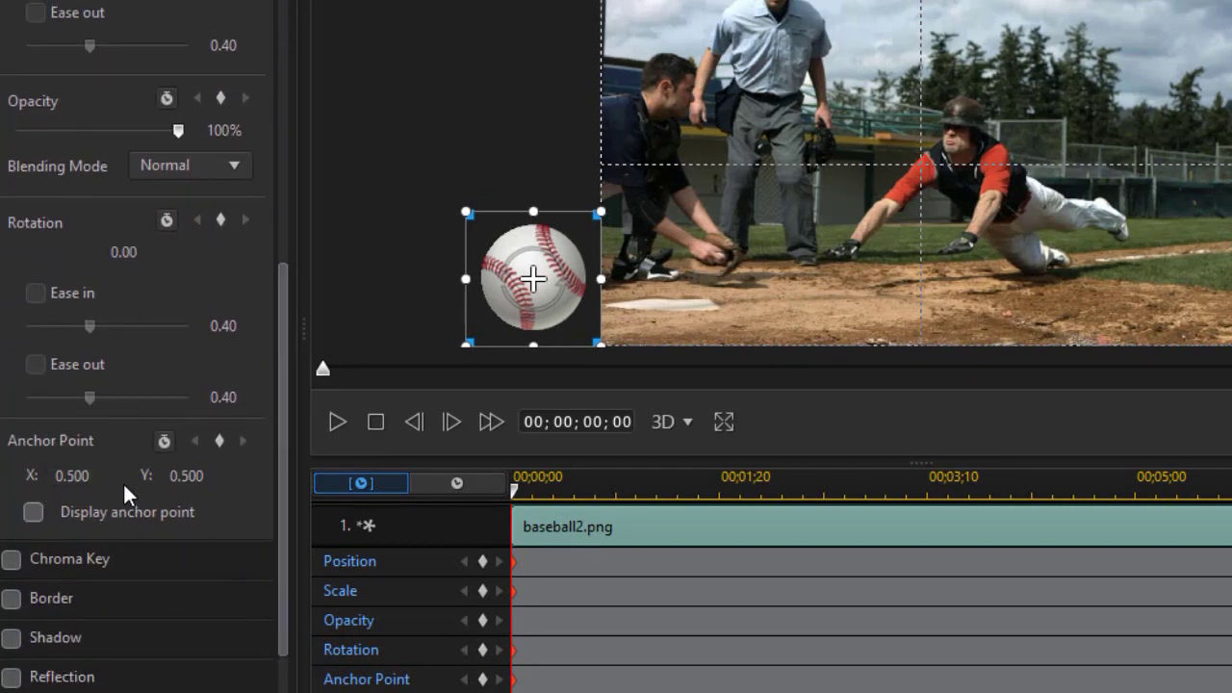
Step: Display the ball's anchor point and drag it to the bottom-right corner, 1.000 by 1.000
mouse_move(116, 492)
left_click(173, 512)
left_click(35, 512)
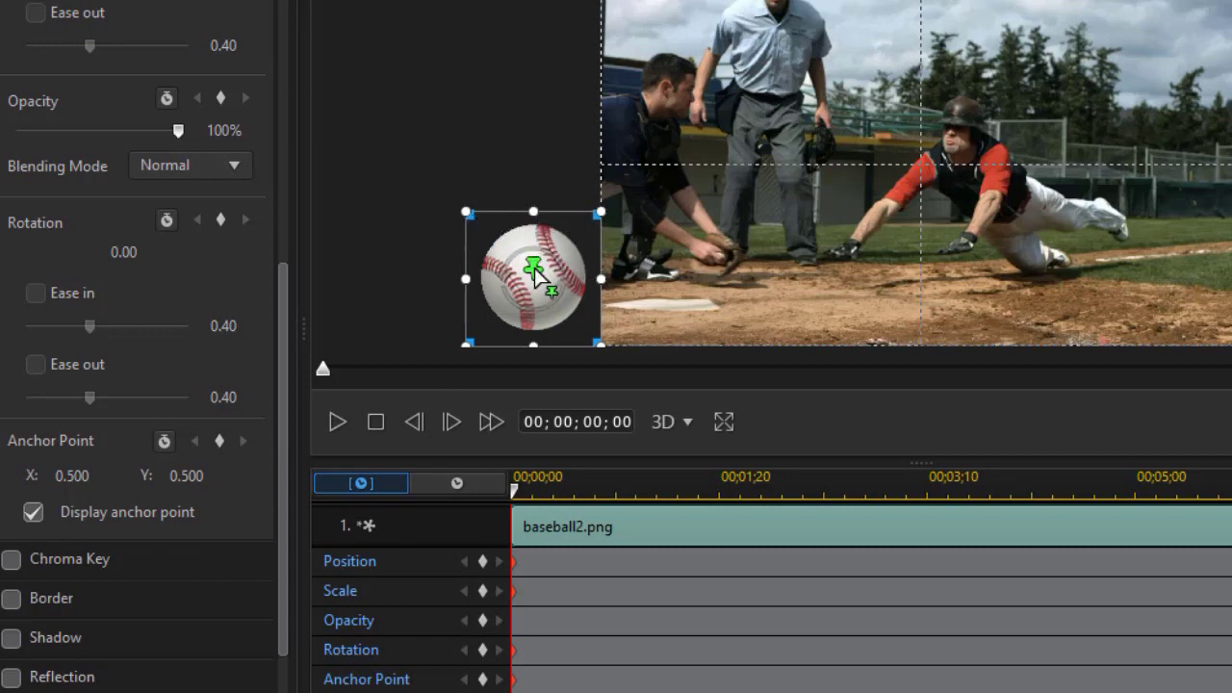
left_click_drag(549, 267, 600, 364)
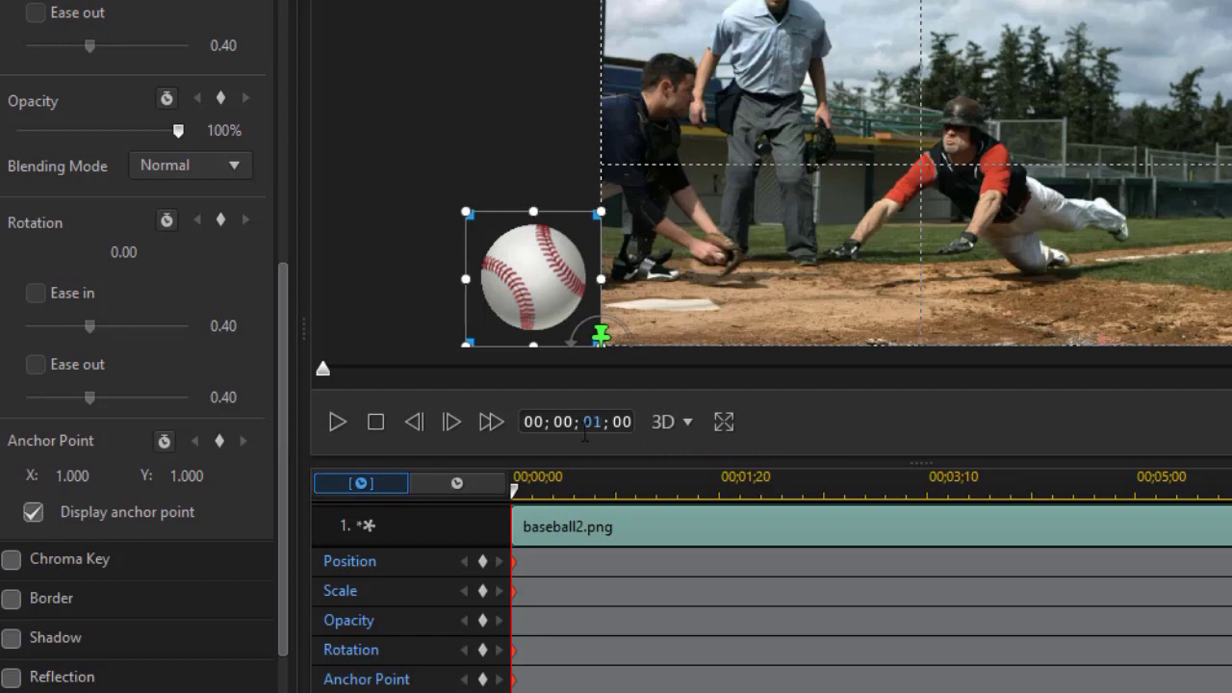
Step: At 00;00;01;00, keyframe position and rotation, then swing the ball around its corner into the frame's lower-left
key("Return")
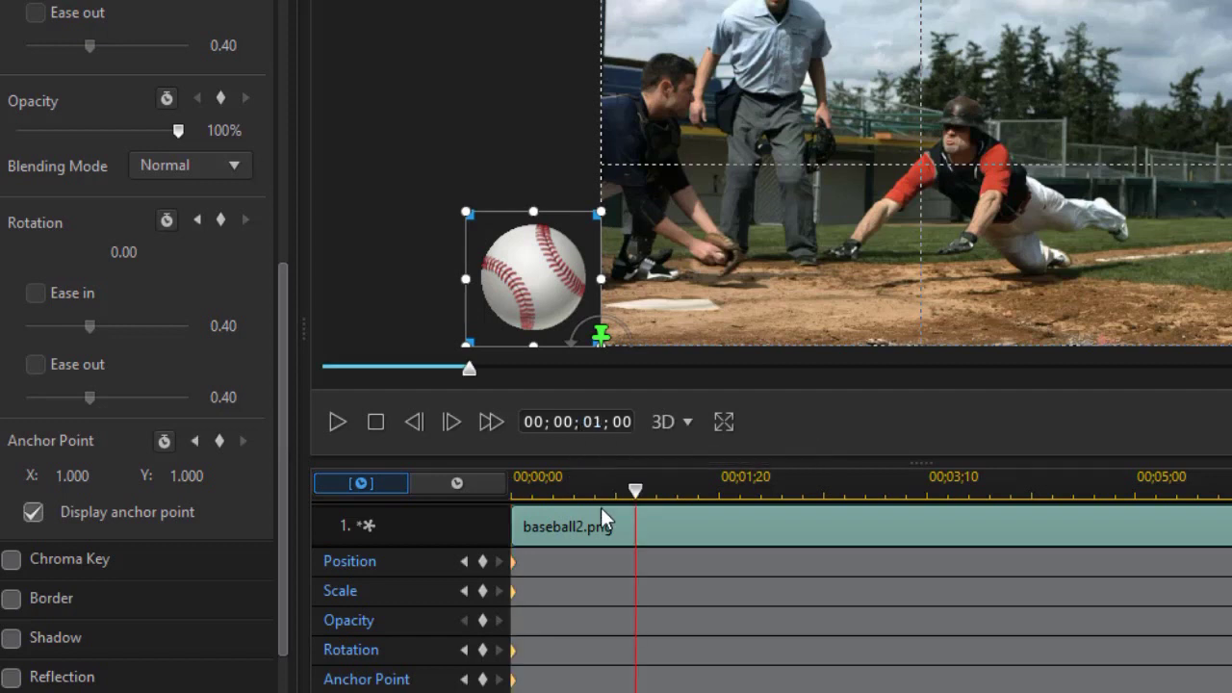
left_click_drag(734, 494, 886, 494)
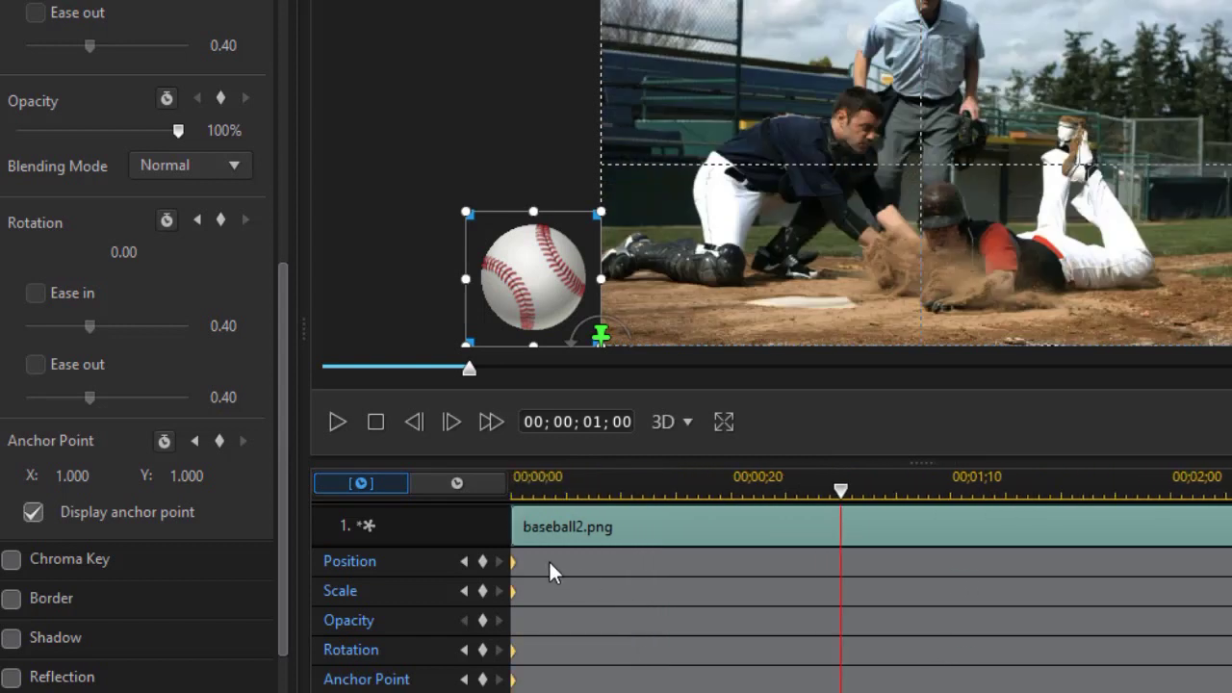
left_click(482, 562)
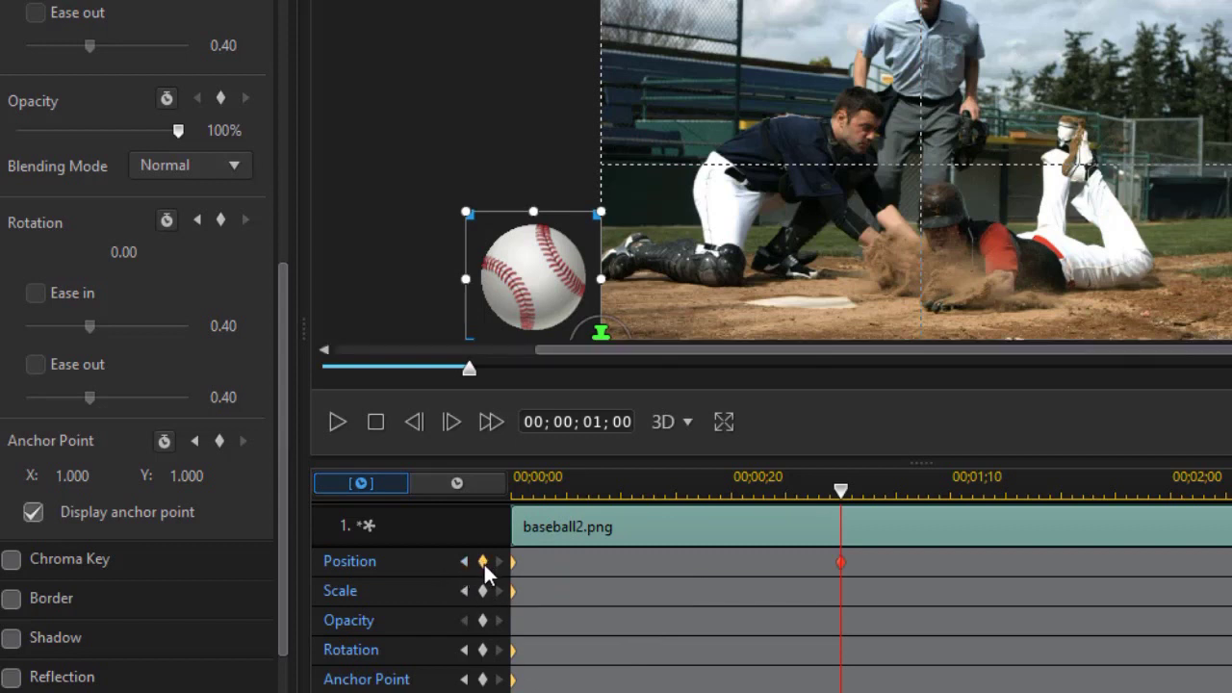
left_click(483, 651)
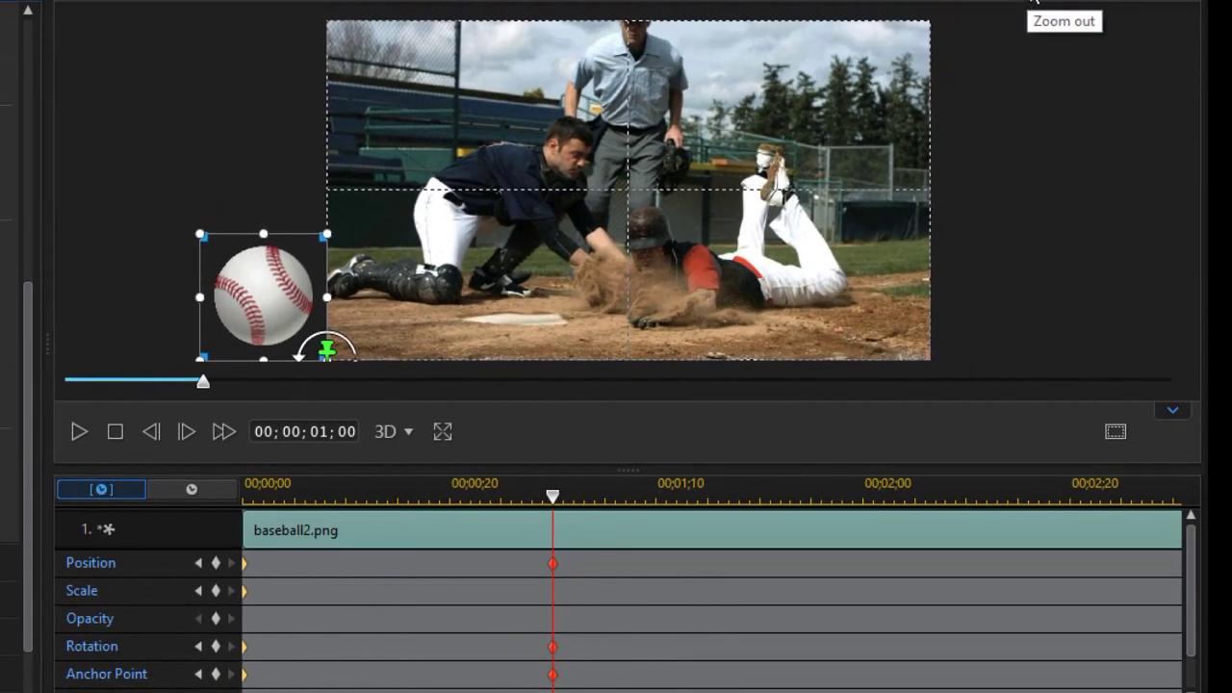
left_click(1036, 1)
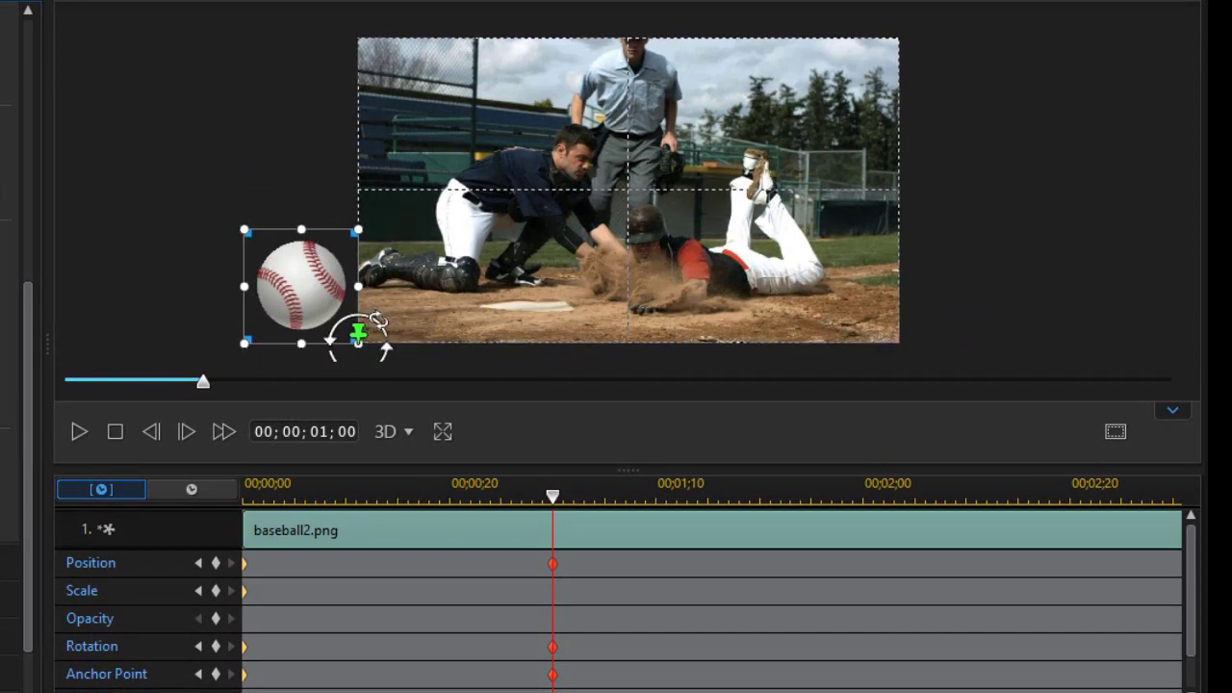
left_click_drag(376, 324, 395, 371)
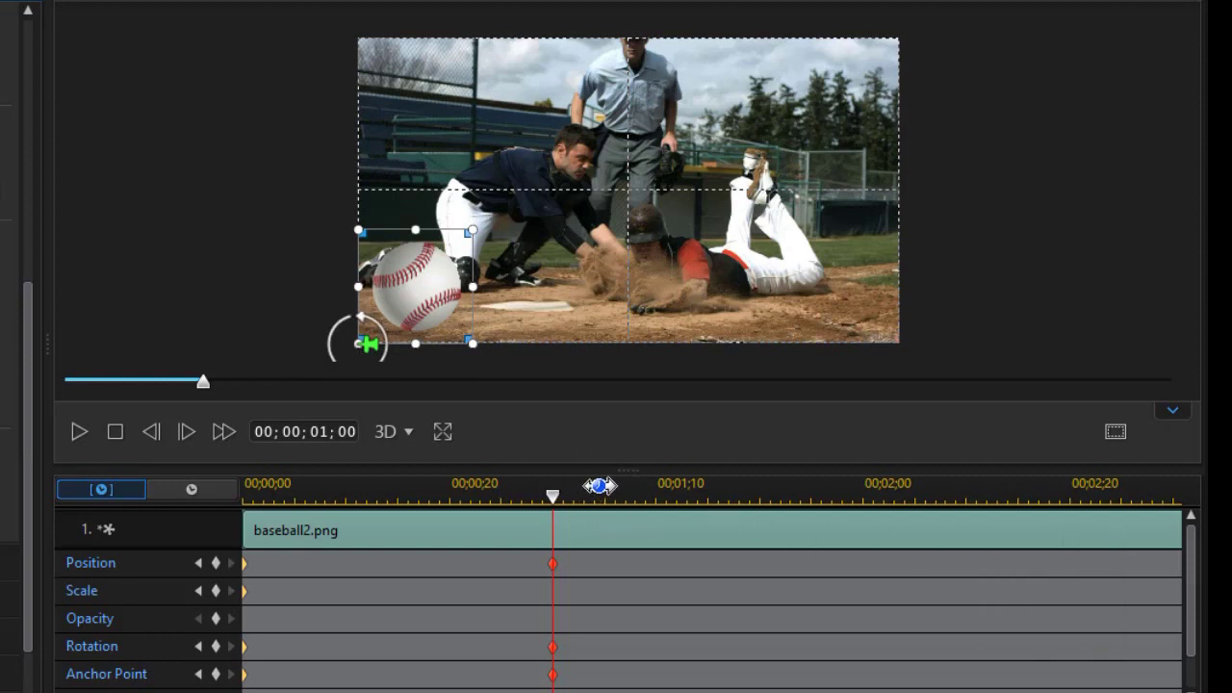
Step: At 00;00;01;01, add position, rotation and anchor point keyframes so the ball holds its pose
left_click_drag(599, 487, 701, 486)
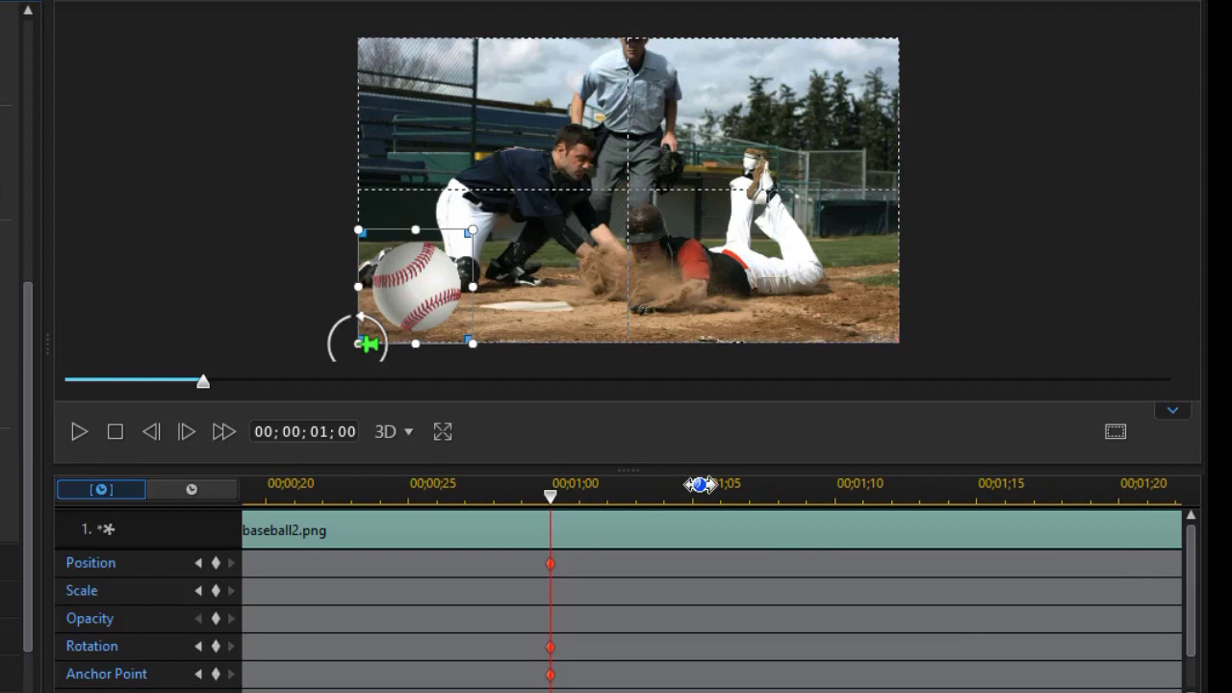
left_click_drag(552, 498, 574, 498)
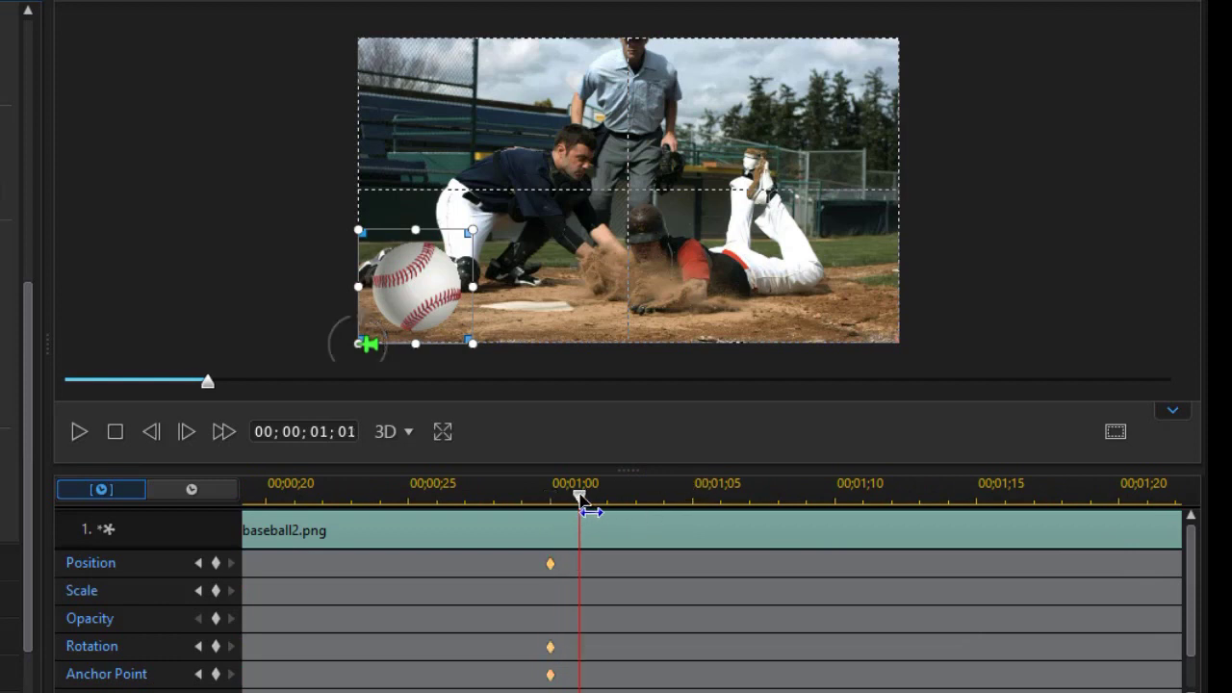
left_click(216, 564)
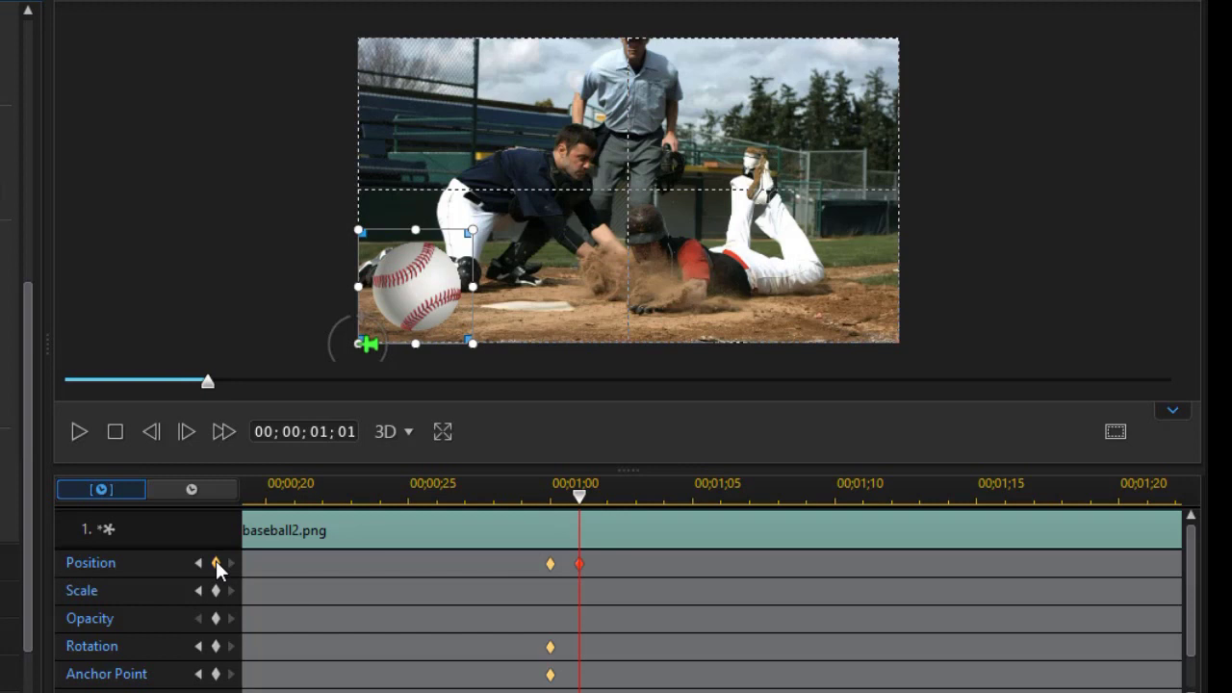
left_click(217, 647)
left_click(217, 674)
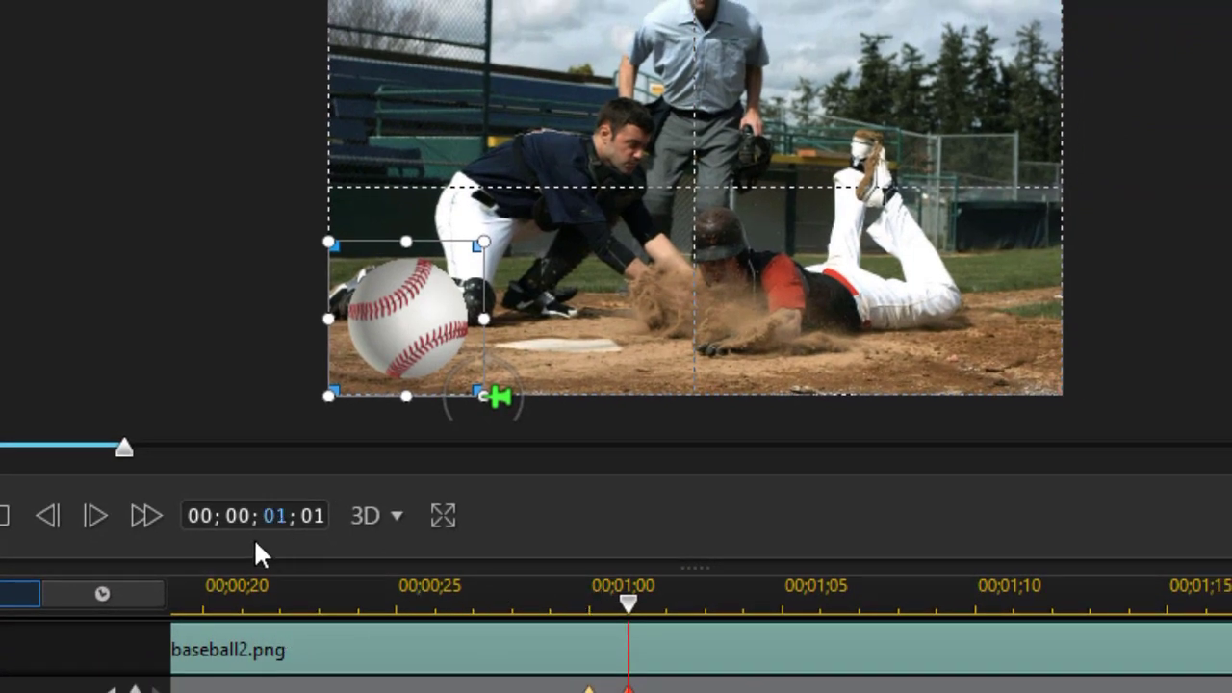
Step: At 00;00;02;01, spin the ball around its corner anchor to a rotation of 180.00
key("Up")
left_click(312, 518)
key("Return")
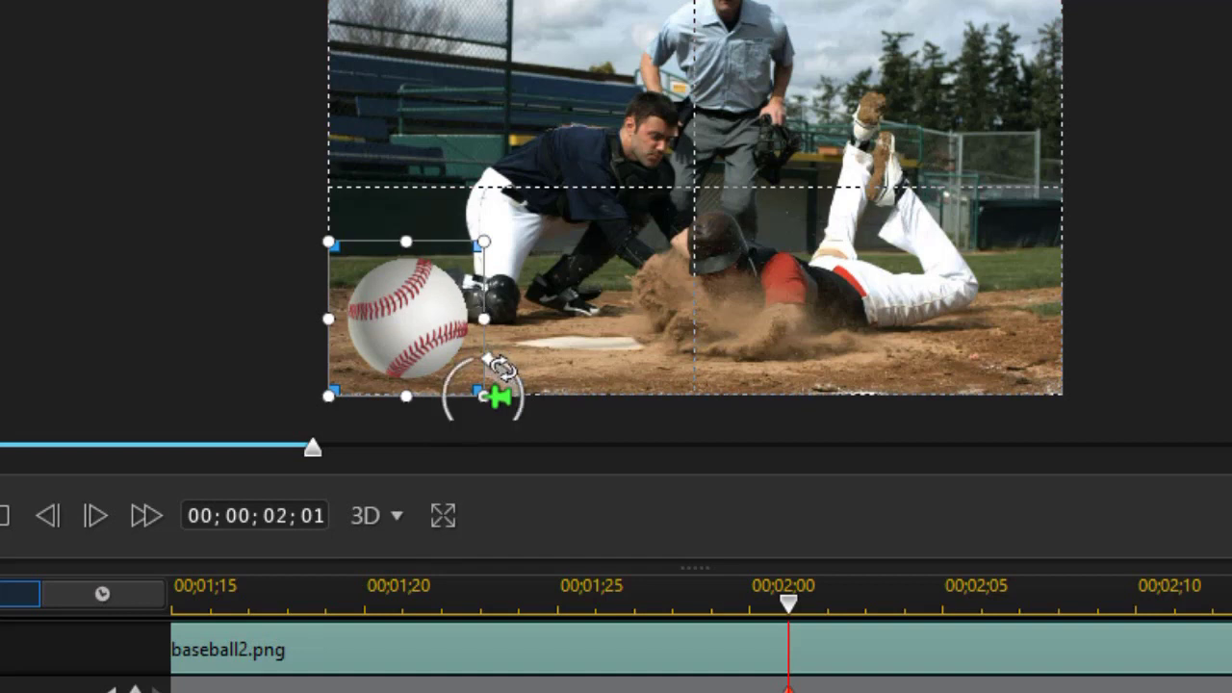
left_click_drag(498, 371, 527, 420)
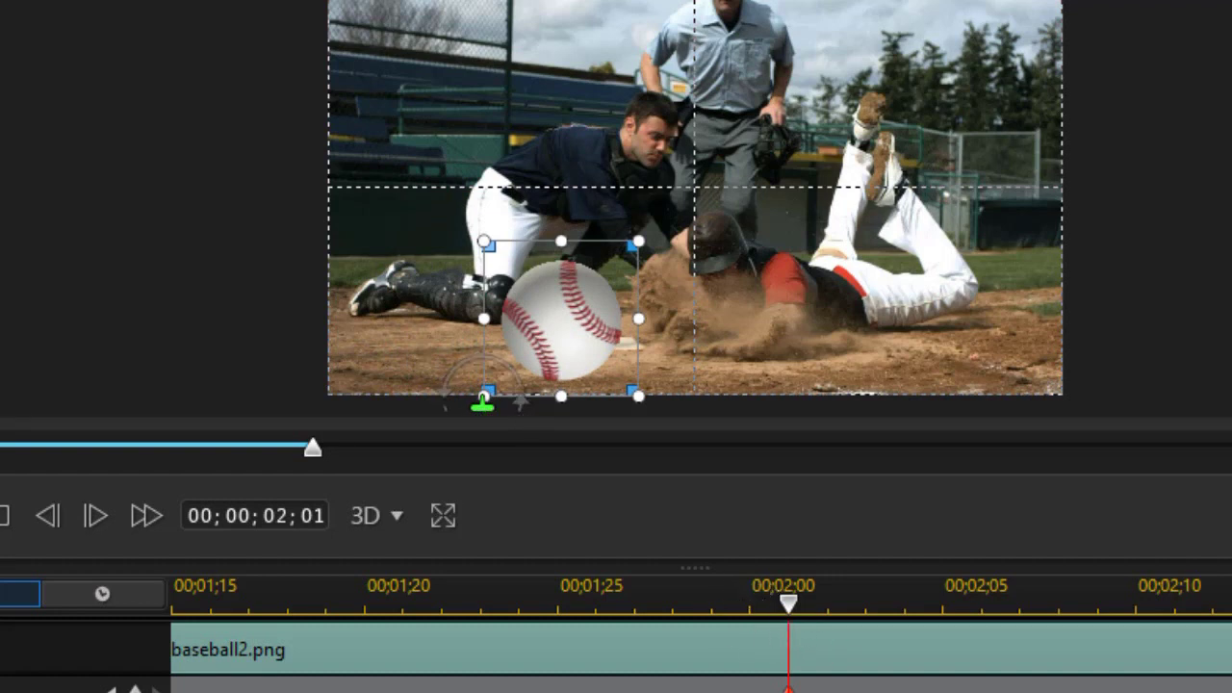
Step: Move the playhead to the three-second mark, 00;00;03;01
scroll(674, 616, "right", 3)
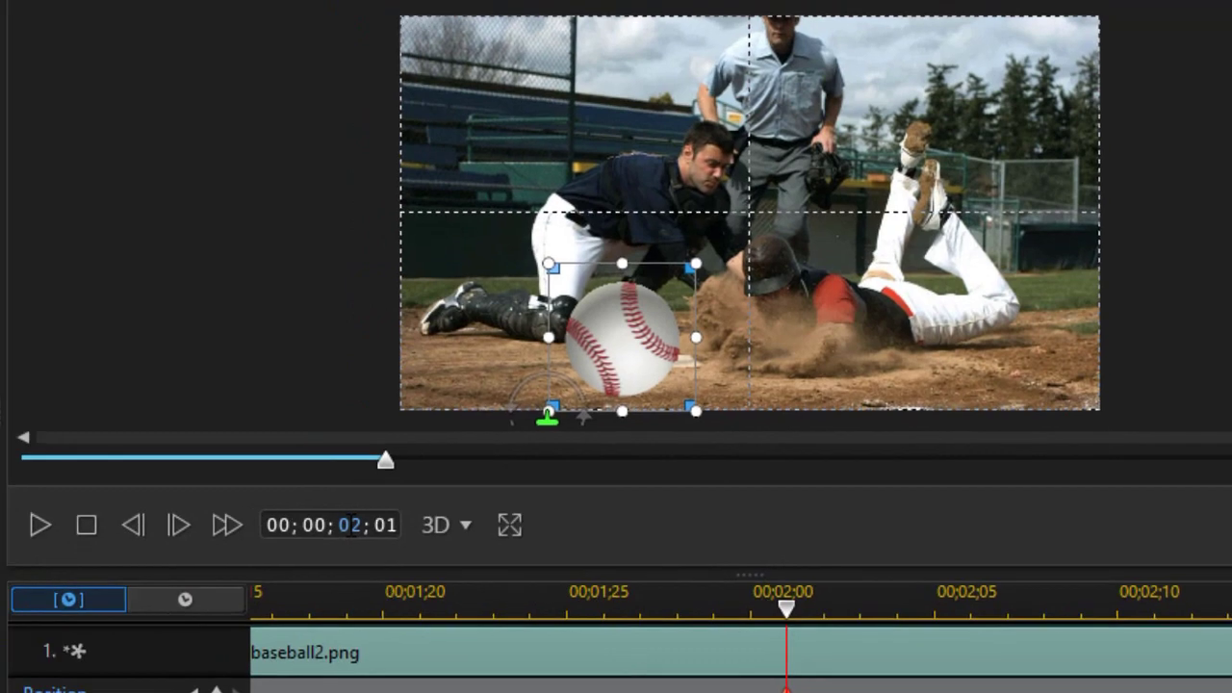
type("3")
key("Return")
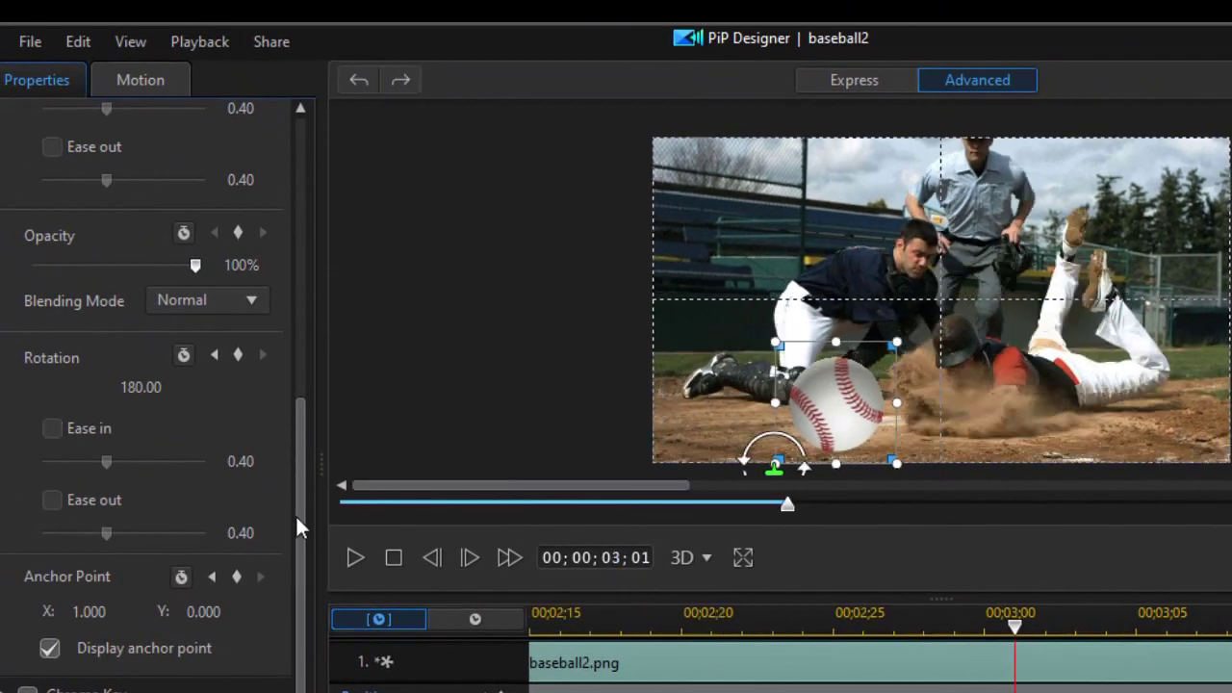
Step: Enlarge the ball proportionally to height 0.774, width 0.435, and centre it in the frame
scroll(289, 457, "up", 8)
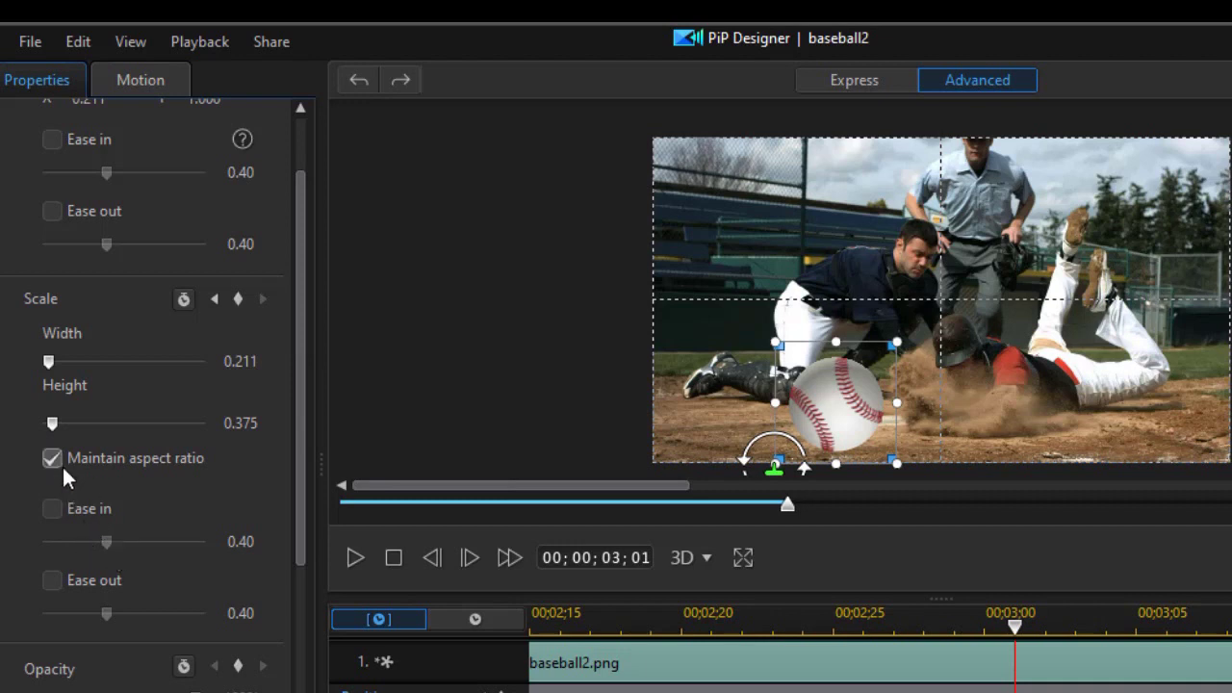
left_click_drag(52, 425, 63, 425)
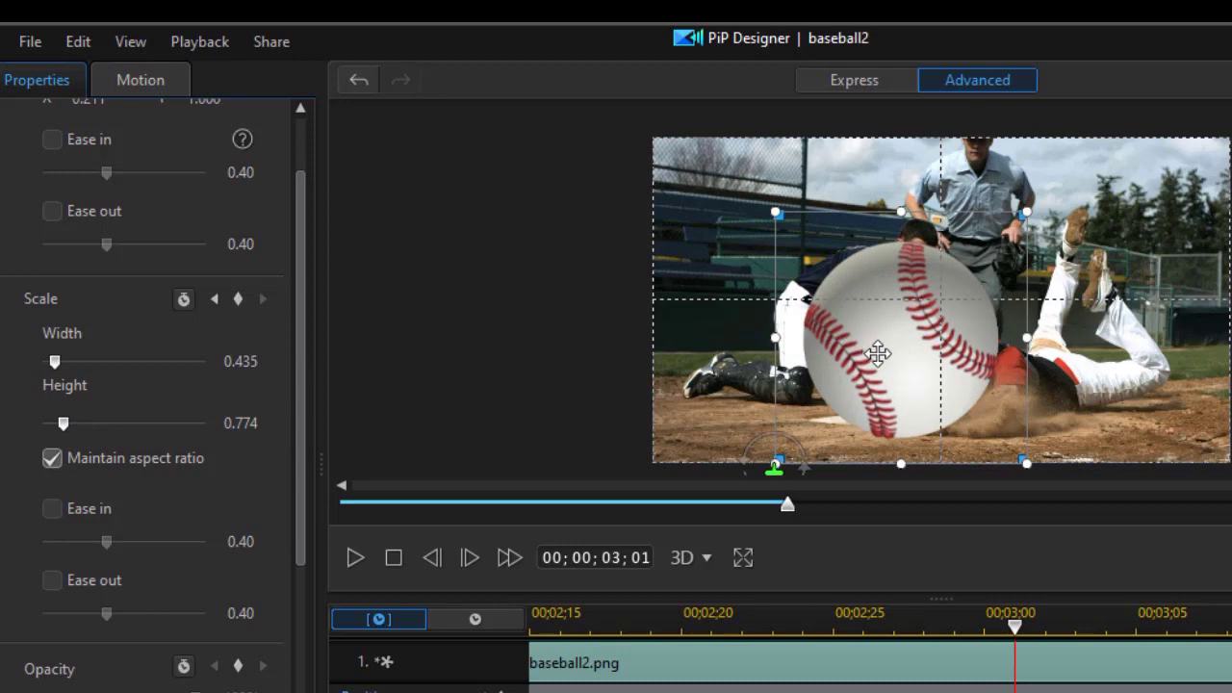
left_click_drag(881, 348, 1049, 295)
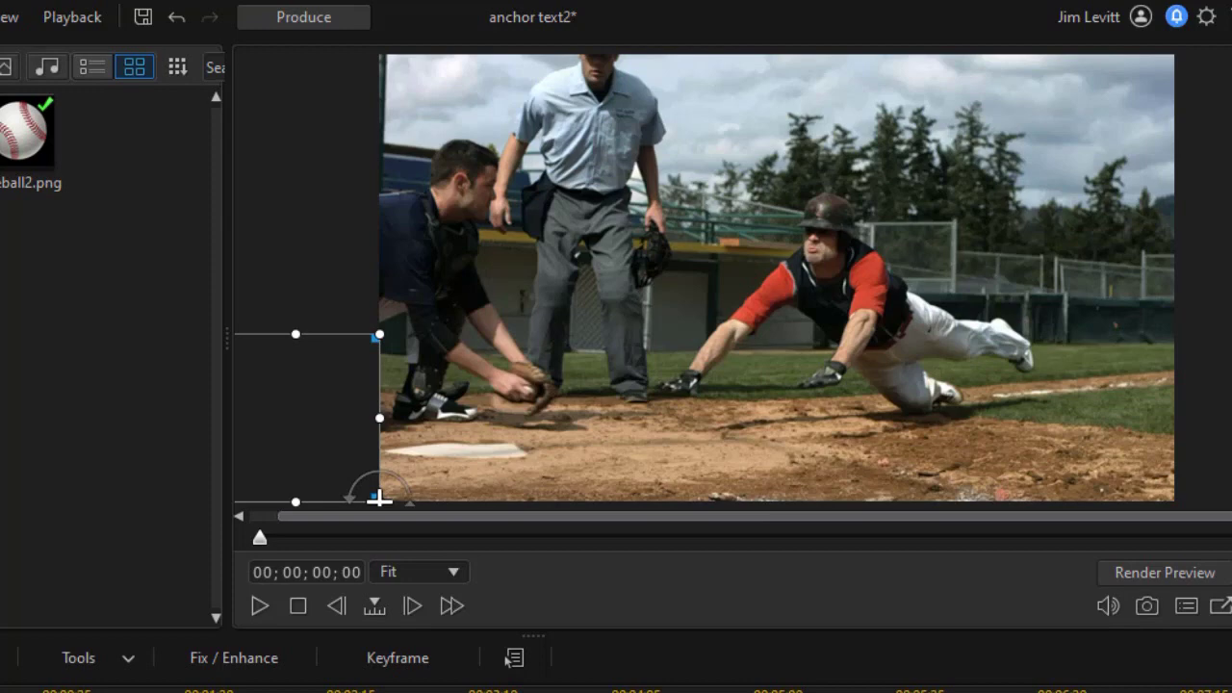
Step: Reopen the baseball2 overlay clip from the timeline in PiP Designer
double_click(380, 498)
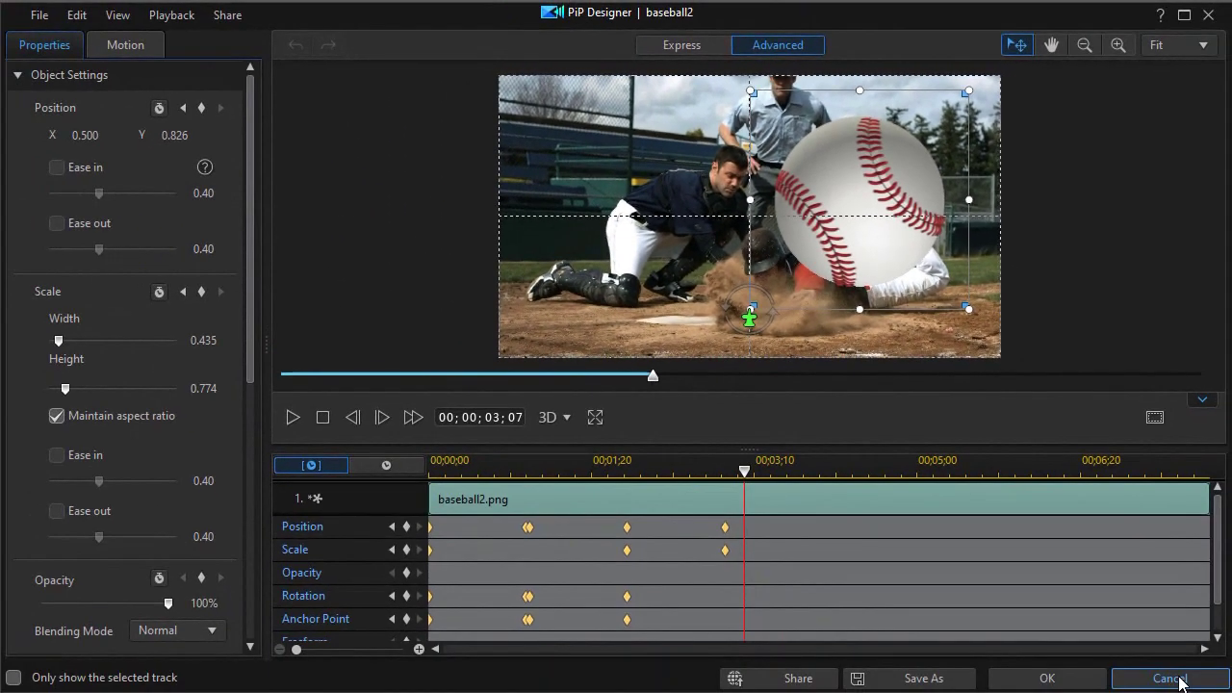
Step: Close PiP Designer and return to the main editor with the ball animation over the footage
left_click(1169, 679)
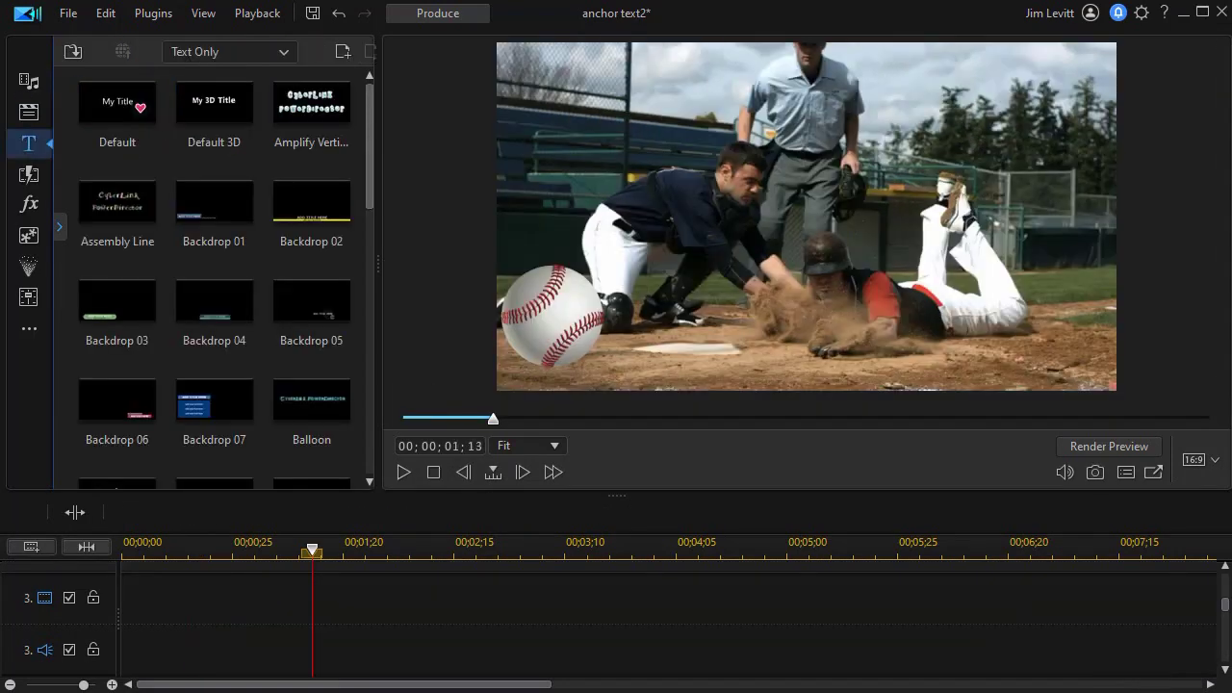
Step: Add the Default title template to track 3 and apply the orange italic character preset
left_click_drag(125, 108, 314, 599)
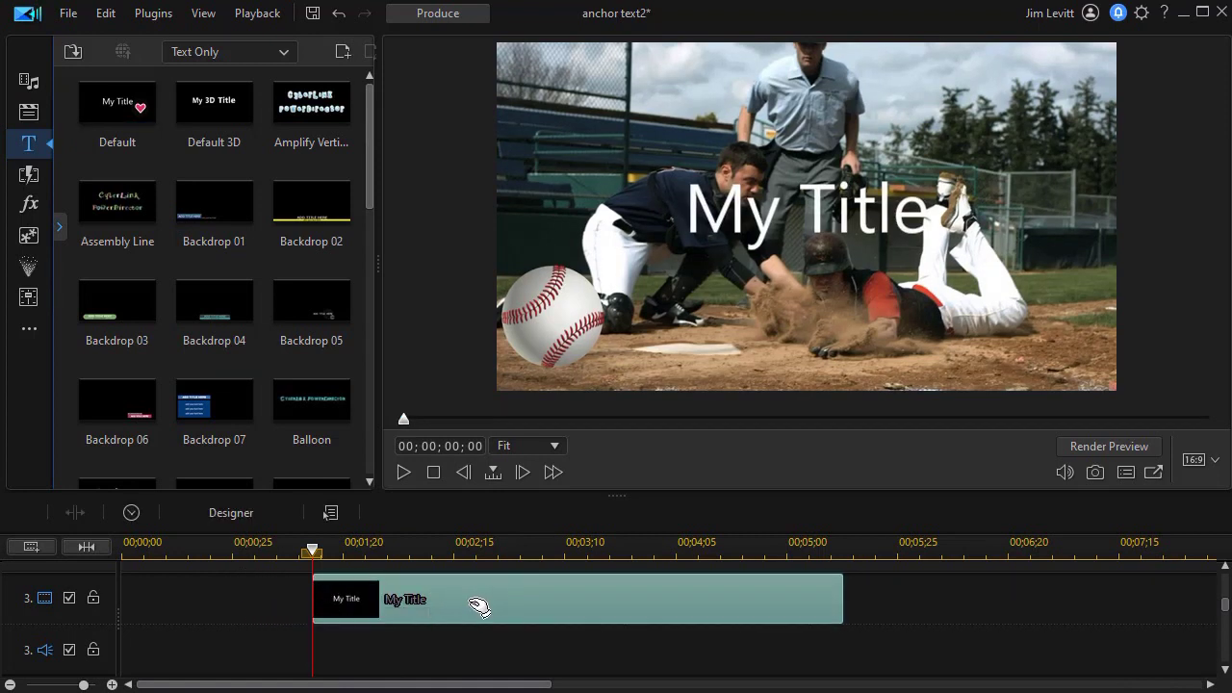
double_click(476, 607)
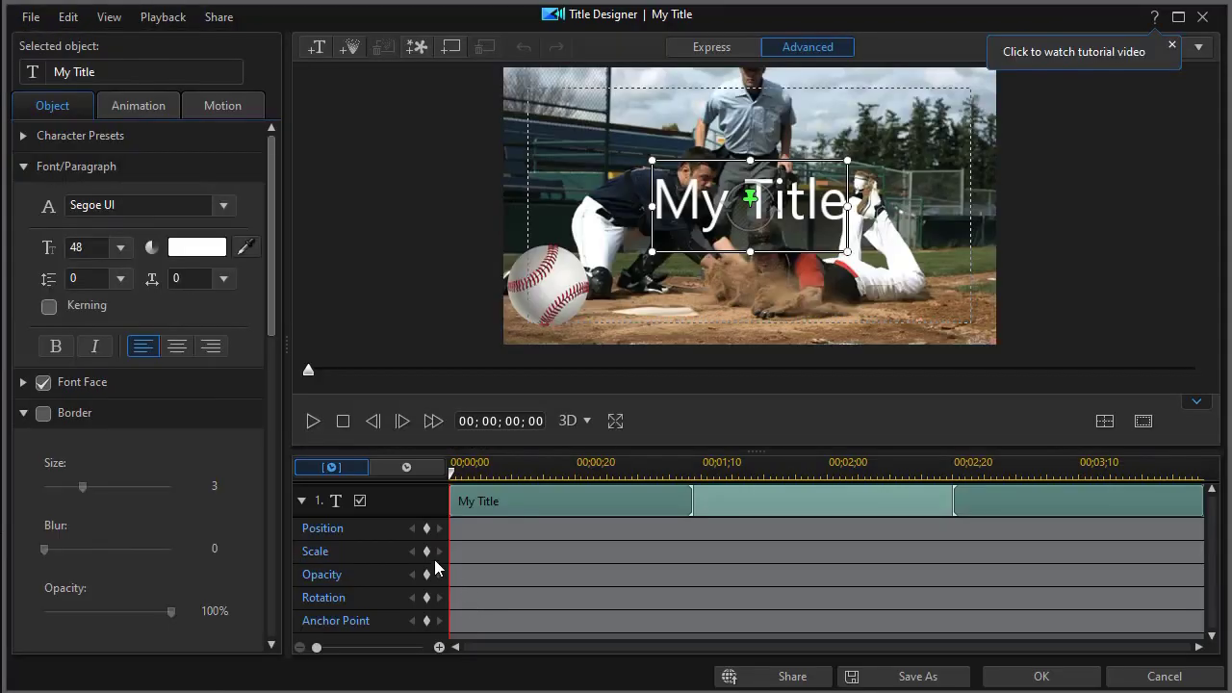
left_click(24, 136)
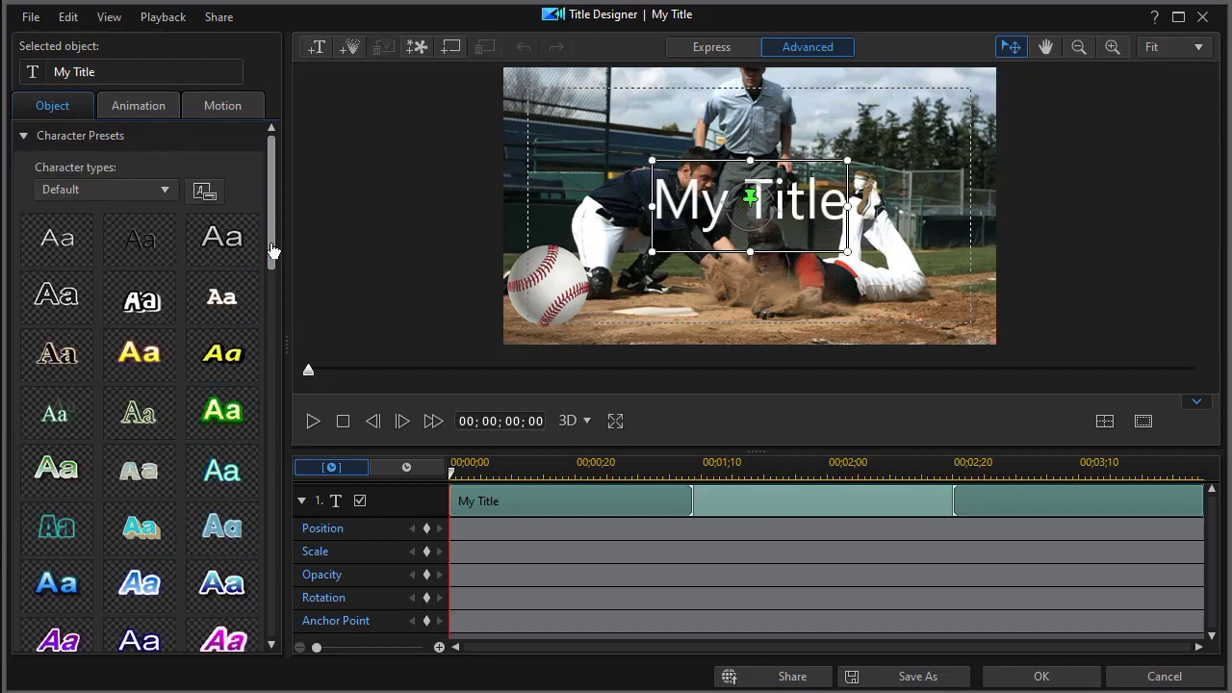
left_click_drag(272, 256, 258, 339)
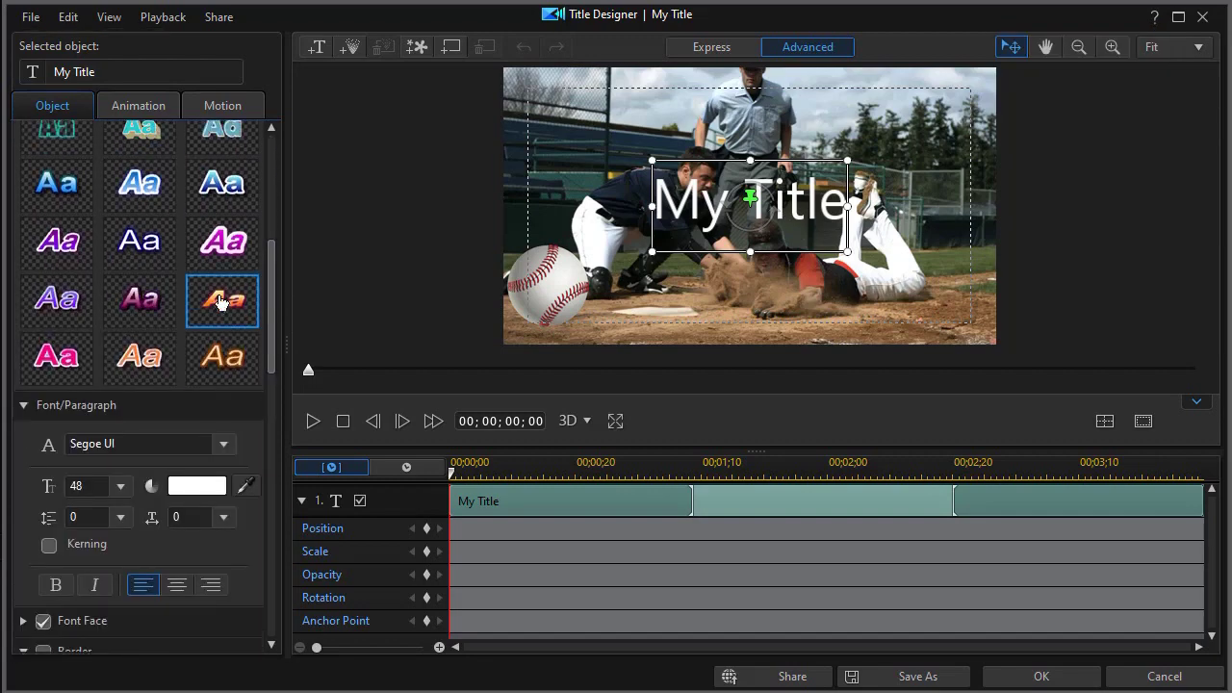
left_click(222, 301)
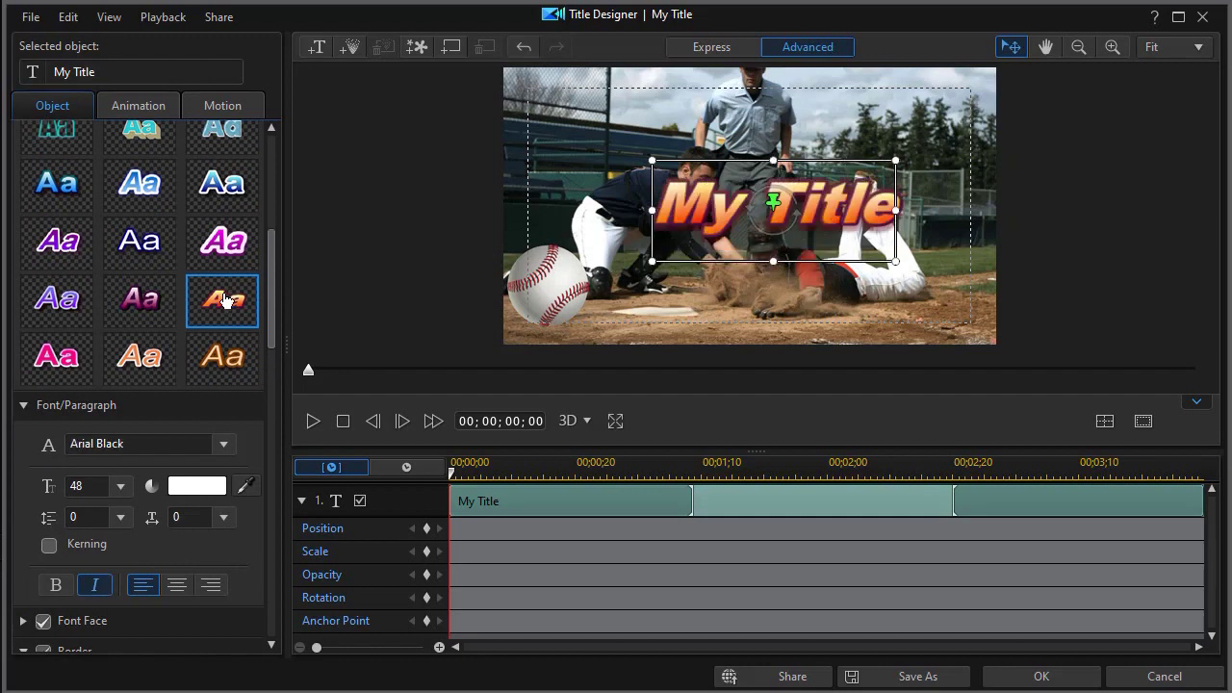
Step: Replace the placeholder text with 'summer ball' and set the font size to 26
double_click(687, 209)
left_click_drag(655, 209, 900, 209)
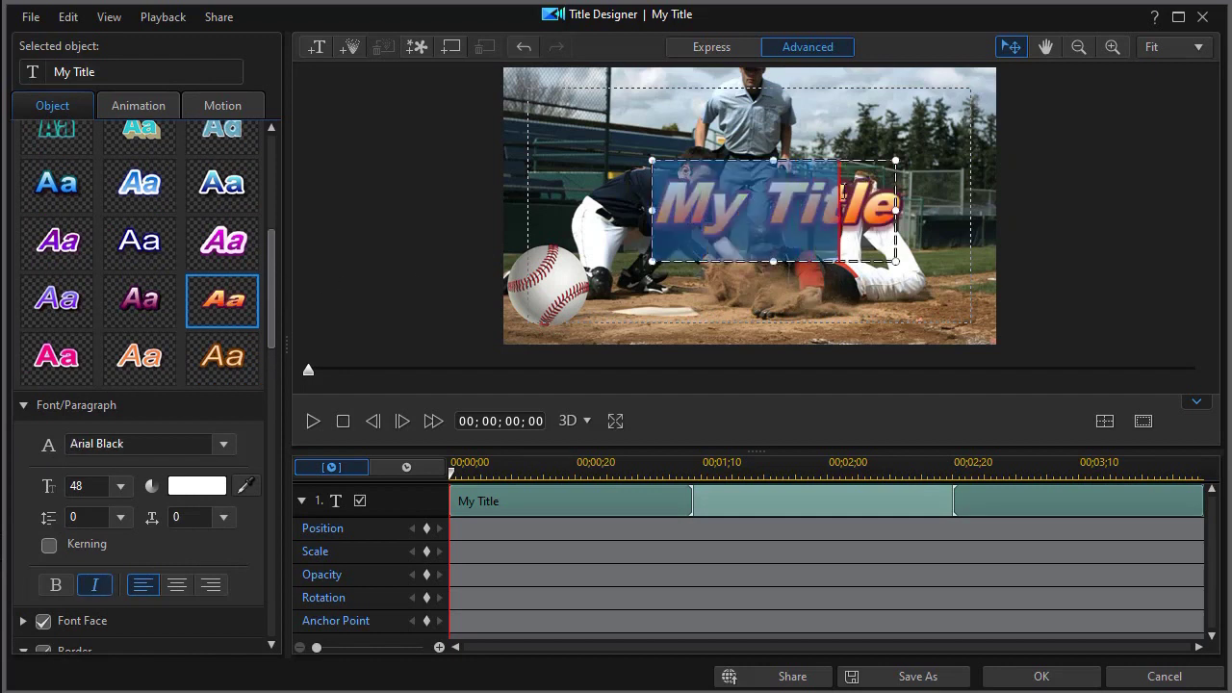
type("summer ball")
left_click(122, 488)
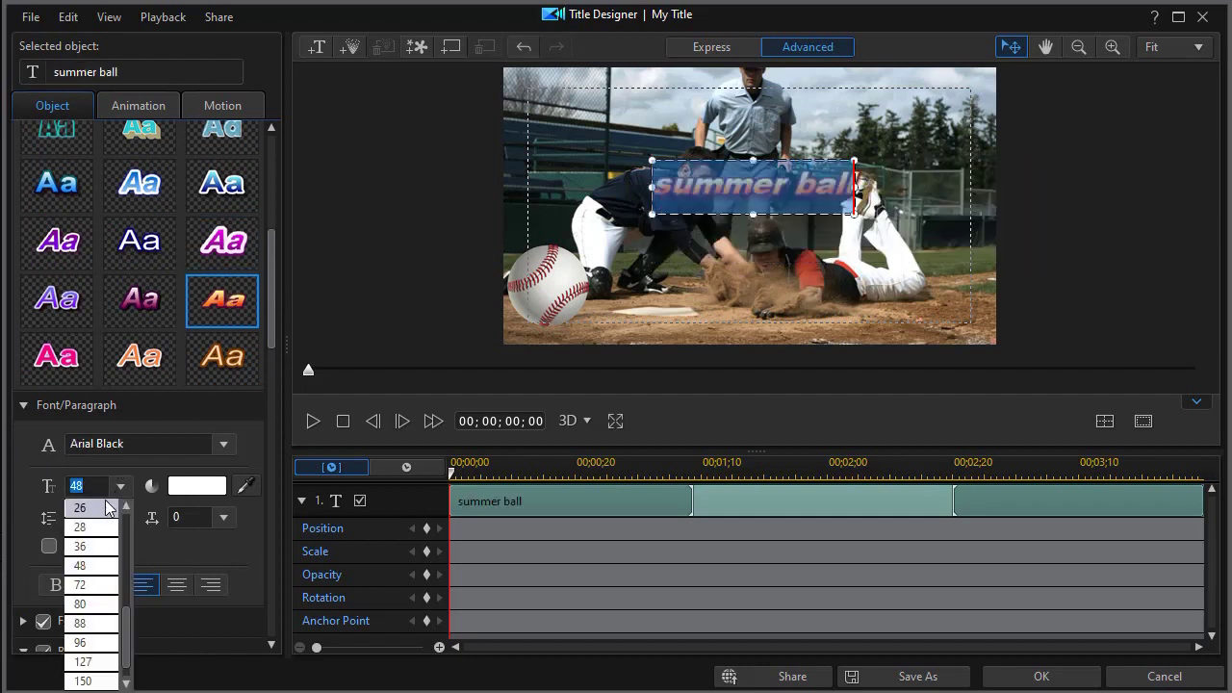
left_click(106, 507)
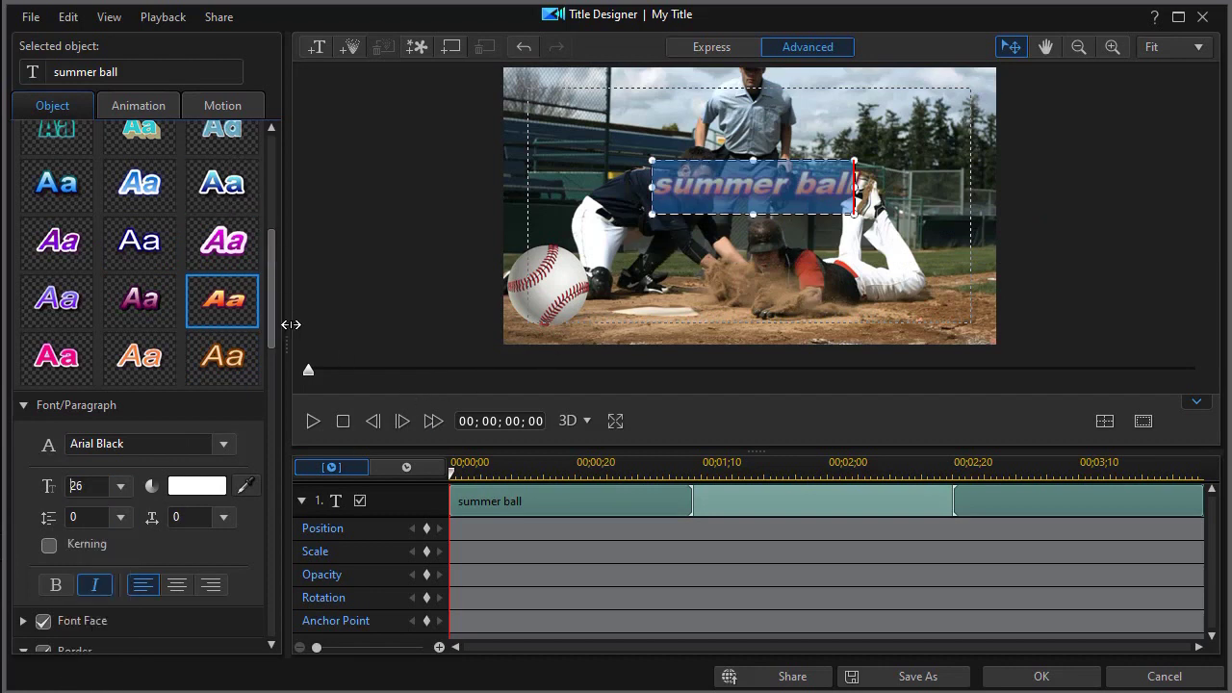
left_click_drag(283, 323, 276, 325)
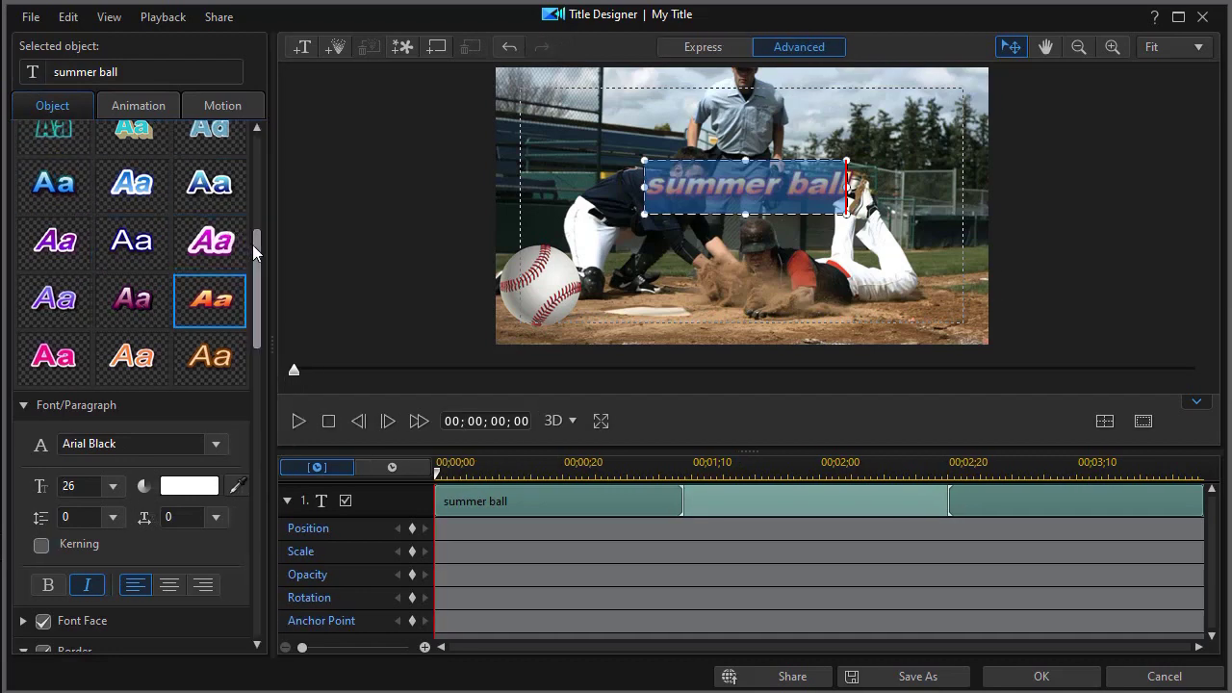
left_click_drag(252, 244, 235, 113)
left_click(25, 137)
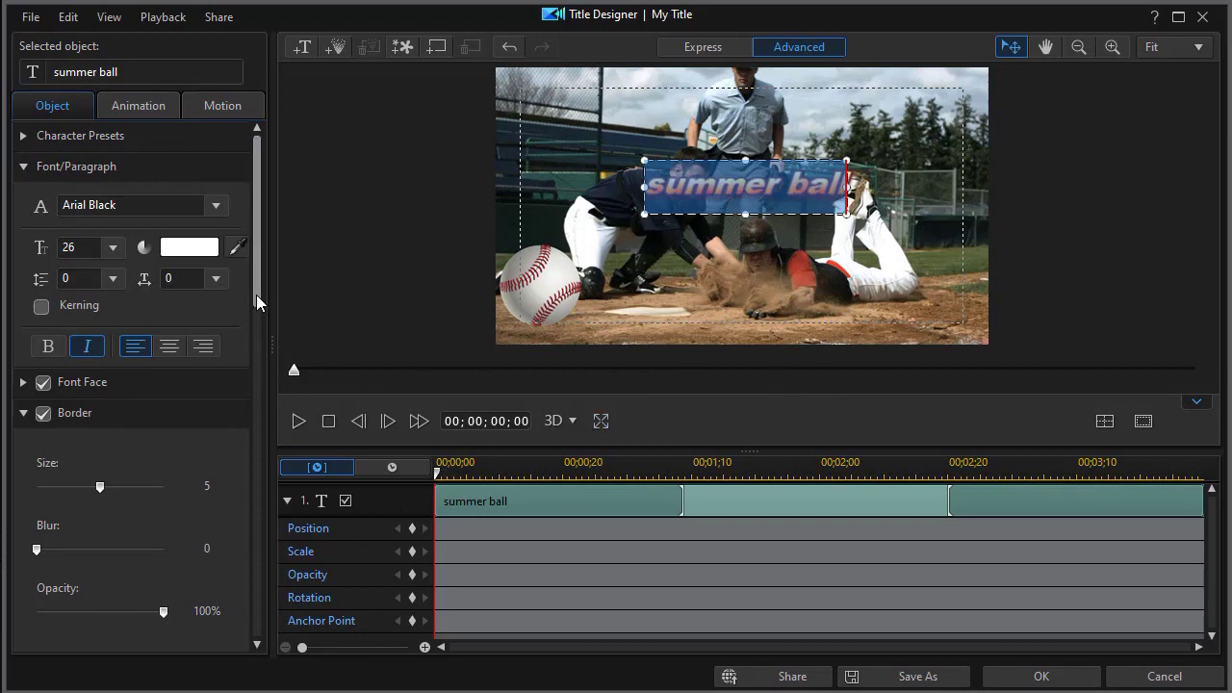
left_click_drag(256, 295, 252, 629)
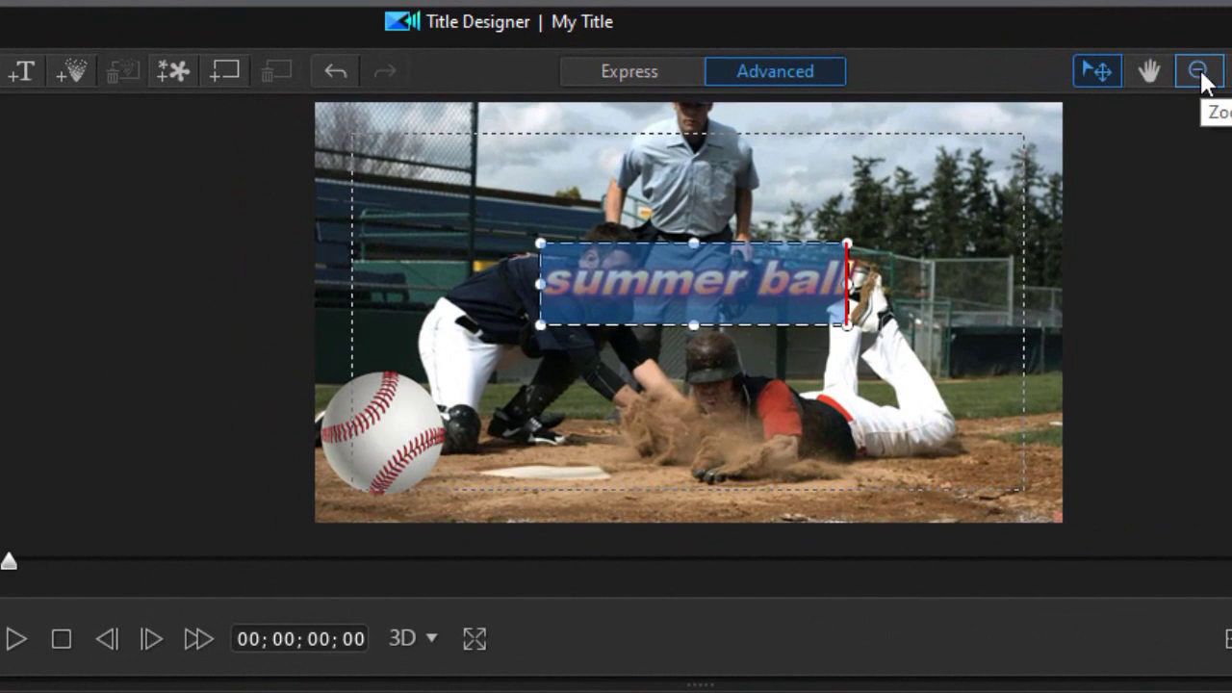
Step: Move the title just above the frame, anchor it at its right end, and keyframe its position at 00;00;00
left_click(1199, 73)
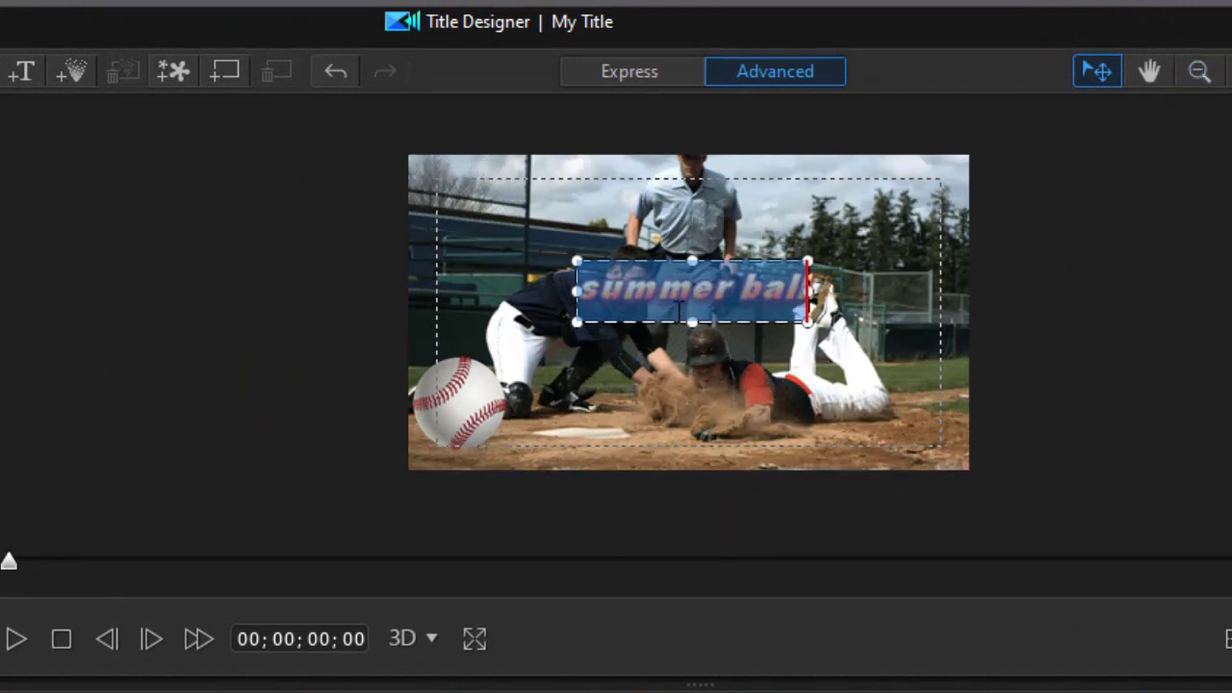
left_click_drag(651, 320, 603, 130)
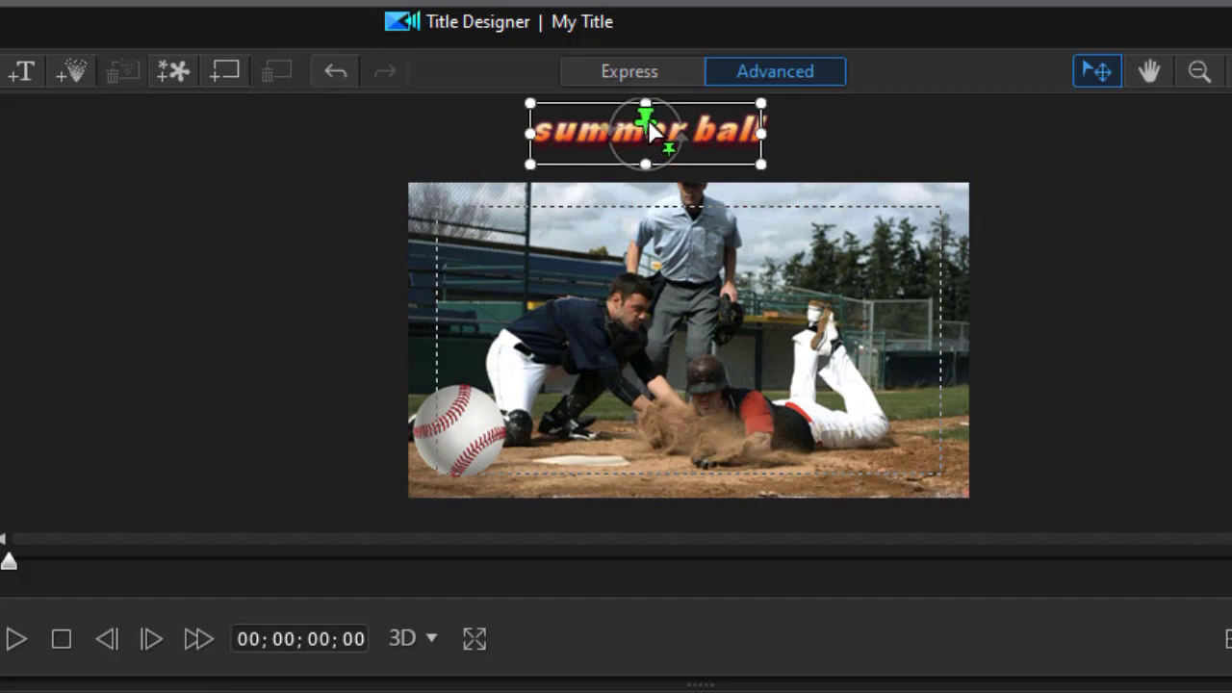
left_click_drag(651, 127, 763, 173)
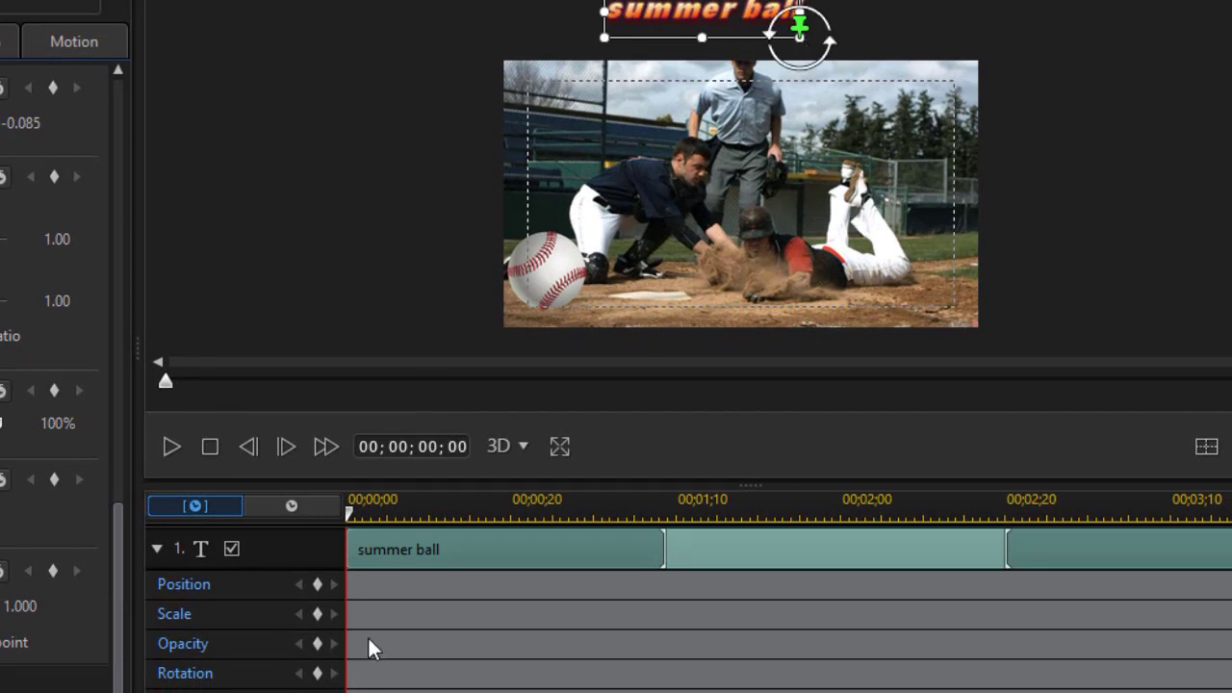
left_click(318, 584)
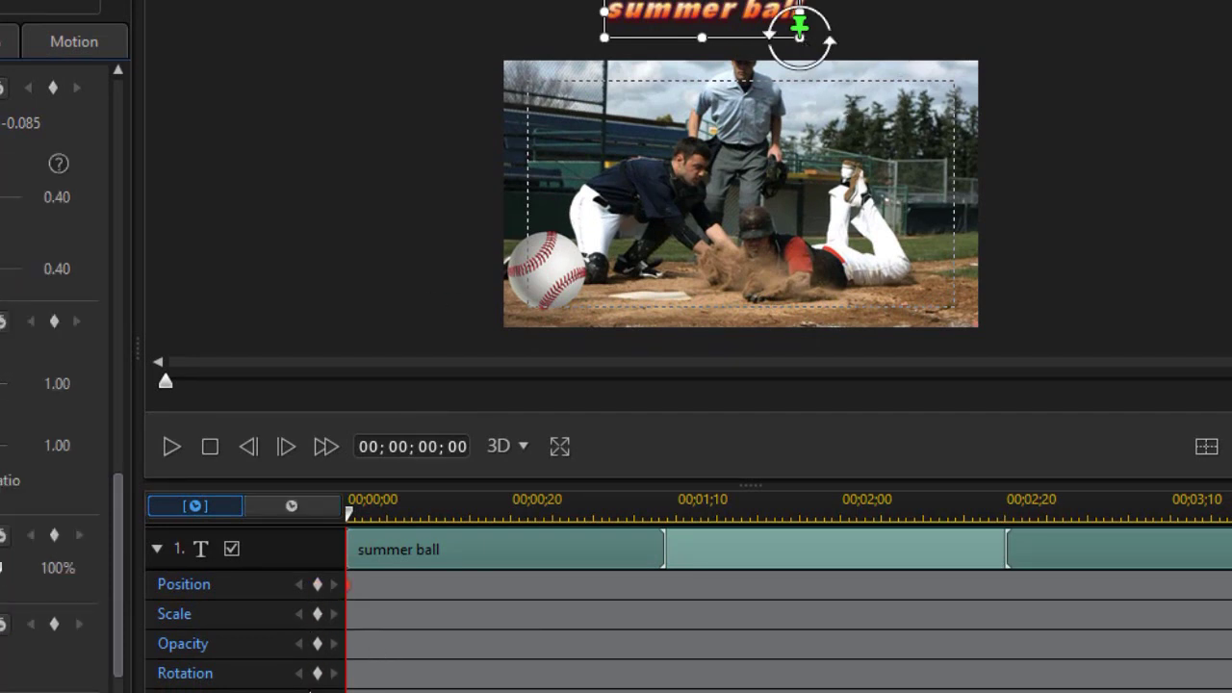
Step: Add a starting rotation keyframe and swing the title up steeply around its right-end anchor
left_click(318, 673)
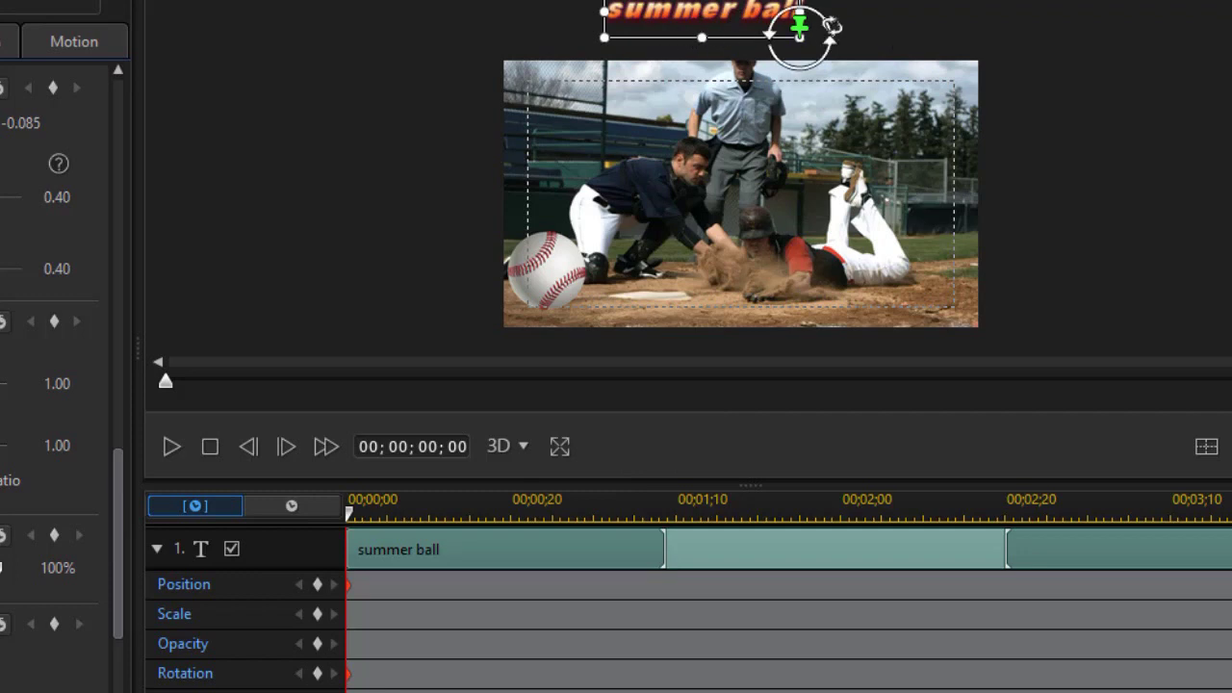
left_click(826, 23)
left_click_drag(826, 23, 864, 83)
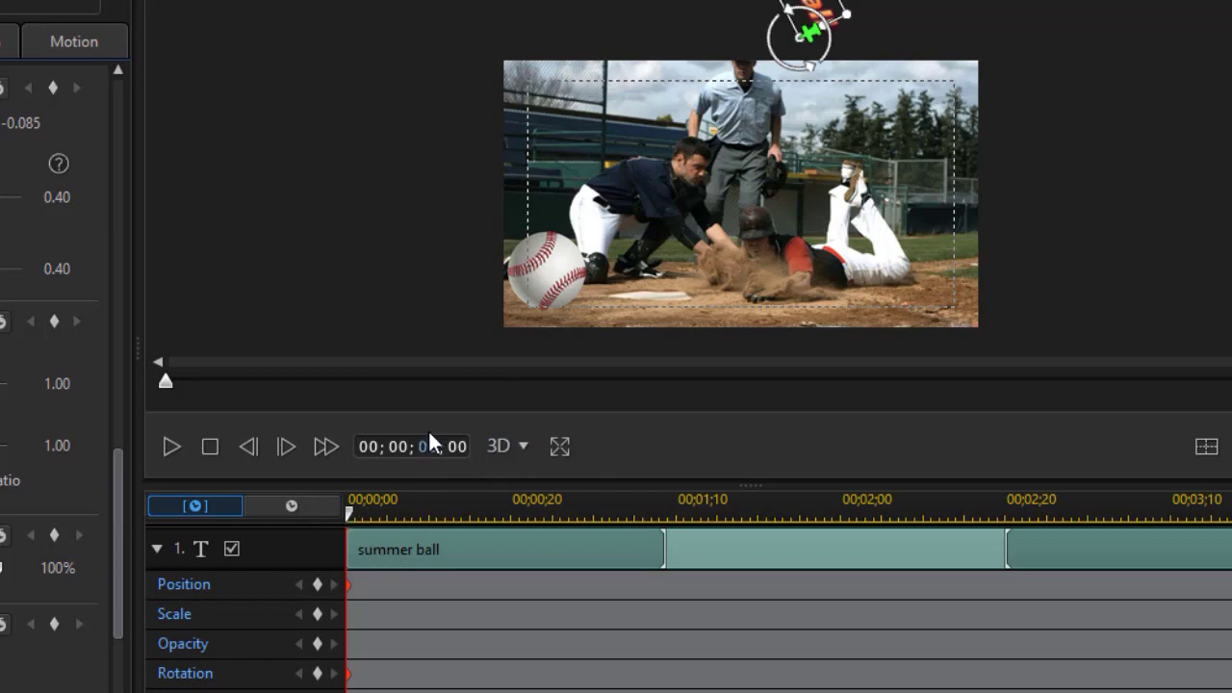
Step: At 00;00;02;00, bring the title down level at the frame's bottom-left, then scrub back to check
key("Return")
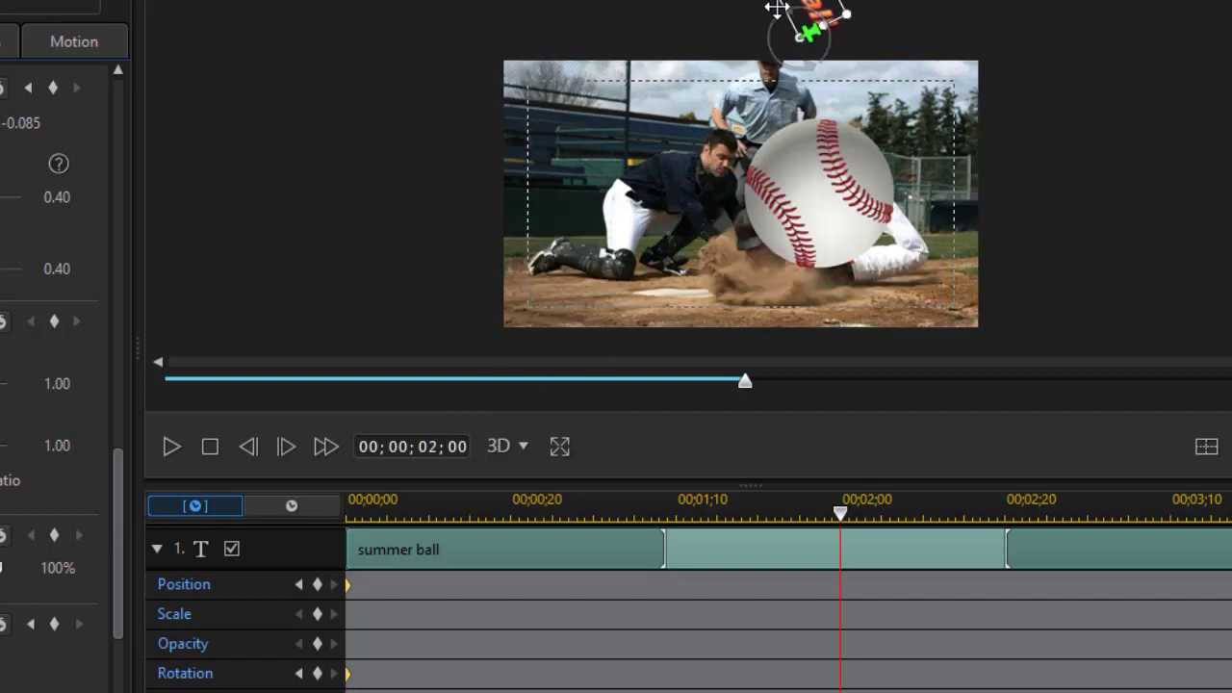
left_click_drag(776, 8, 753, 284)
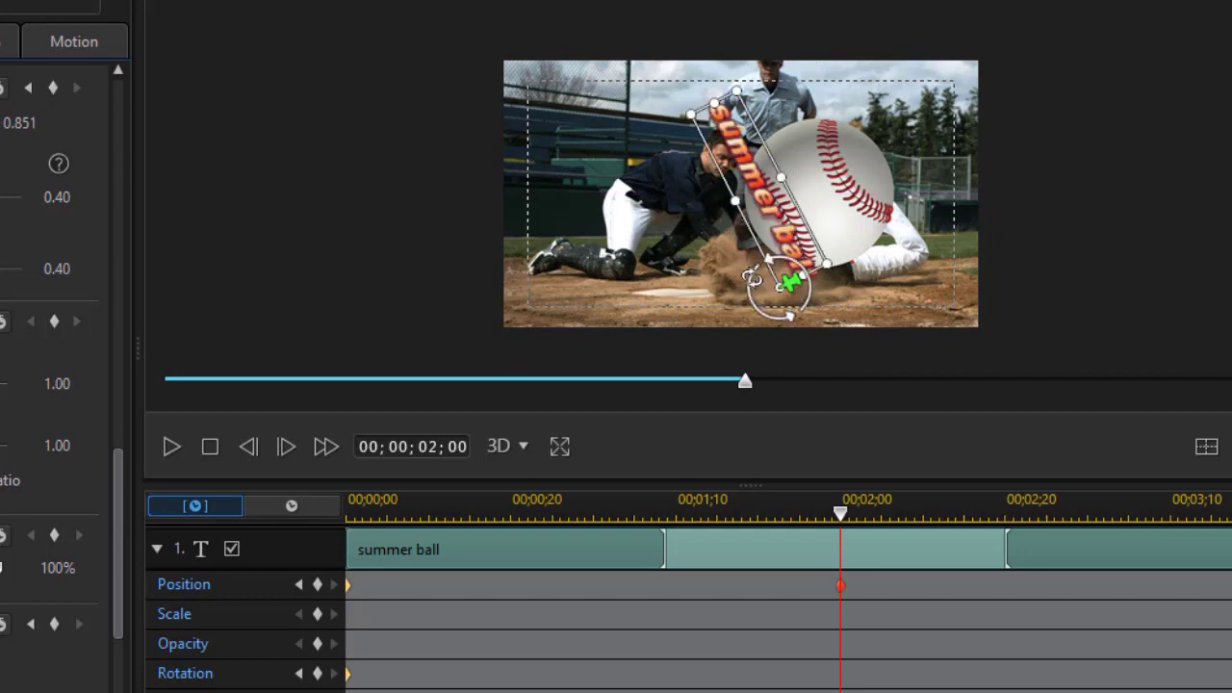
left_click_drag(753, 277, 804, 302)
left_click_drag(718, 283, 655, 304)
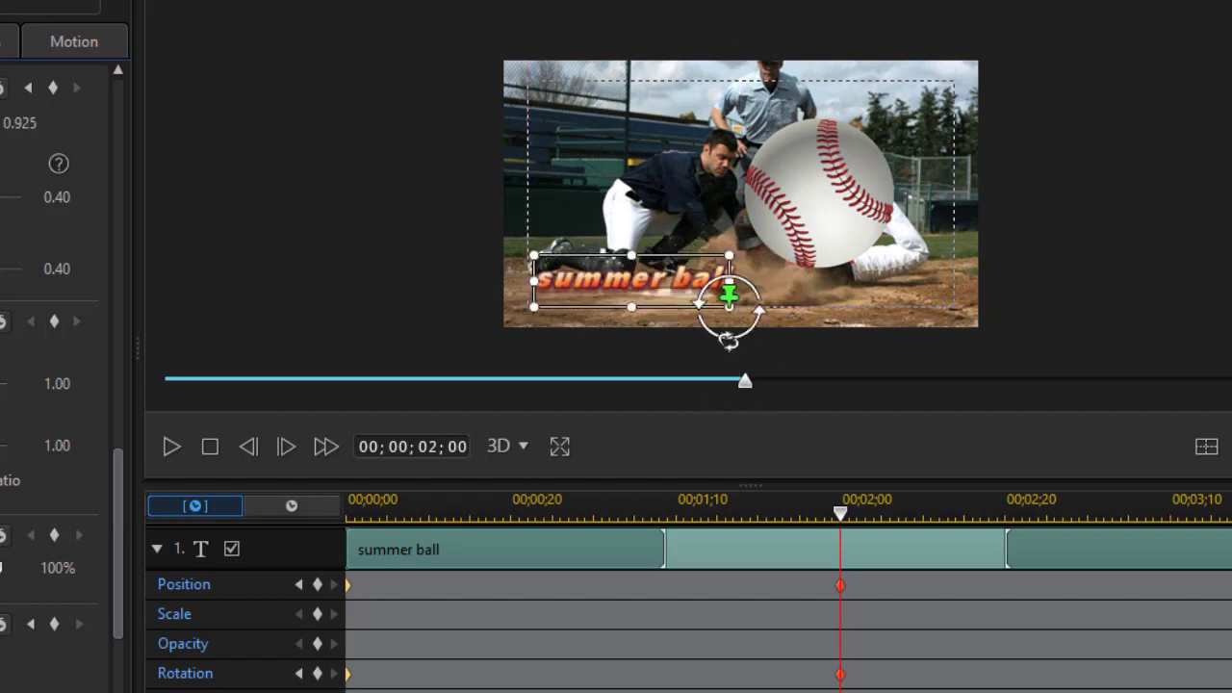
left_click_drag(847, 520, 862, 451)
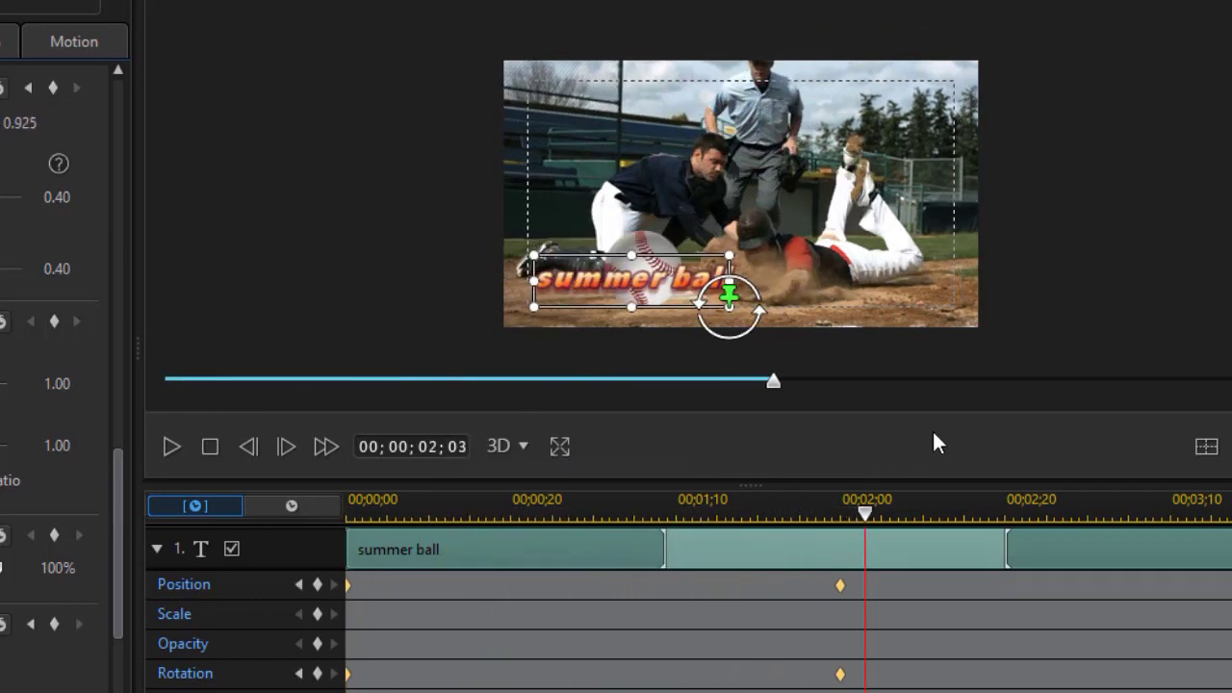
Step: Insert a new text object over the ball reading 'join now'
left_click(155, 548)
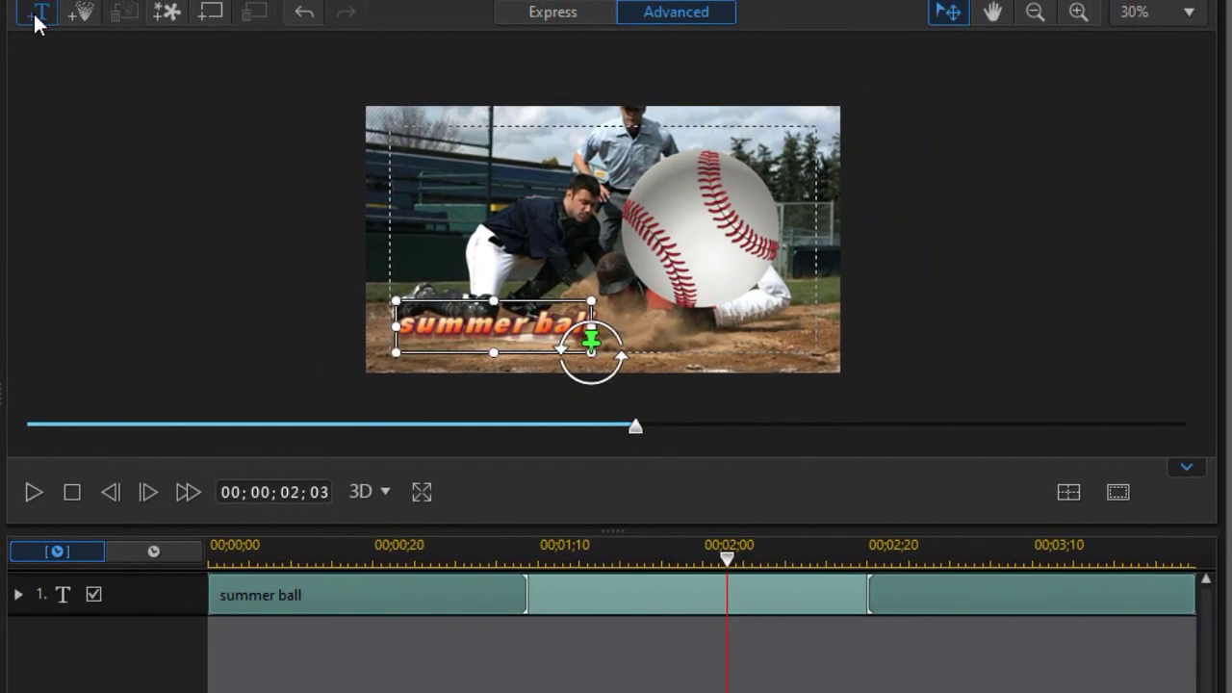
left_click(37, 13)
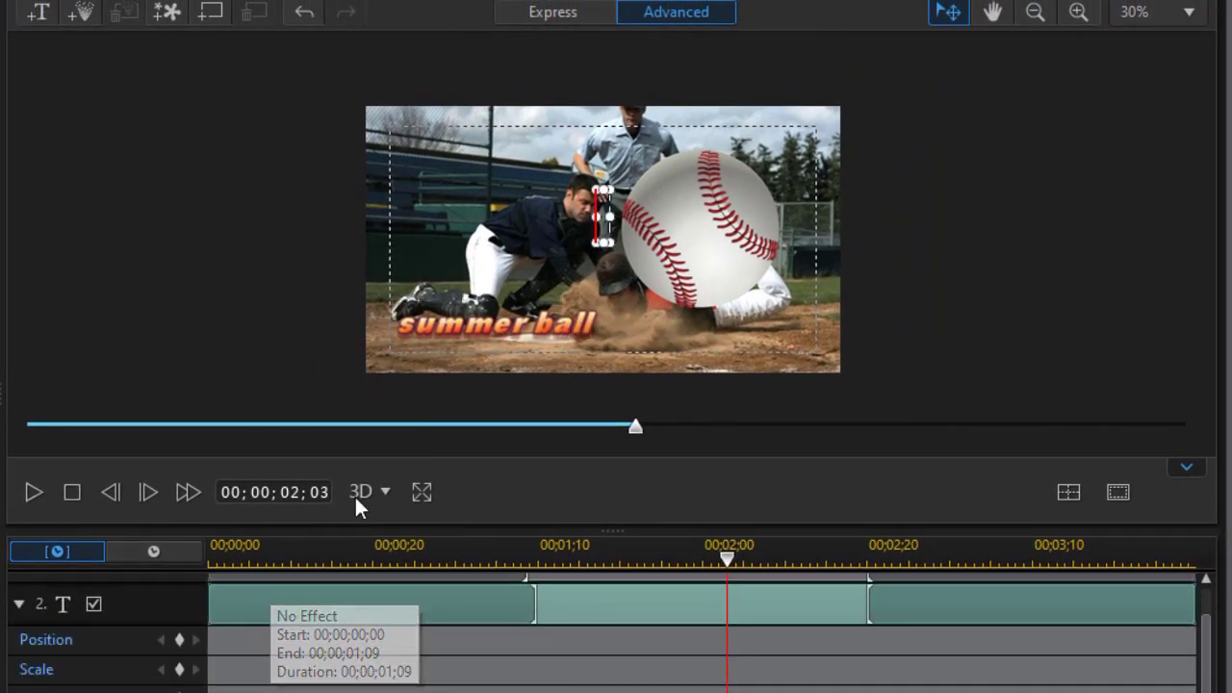
type("j")
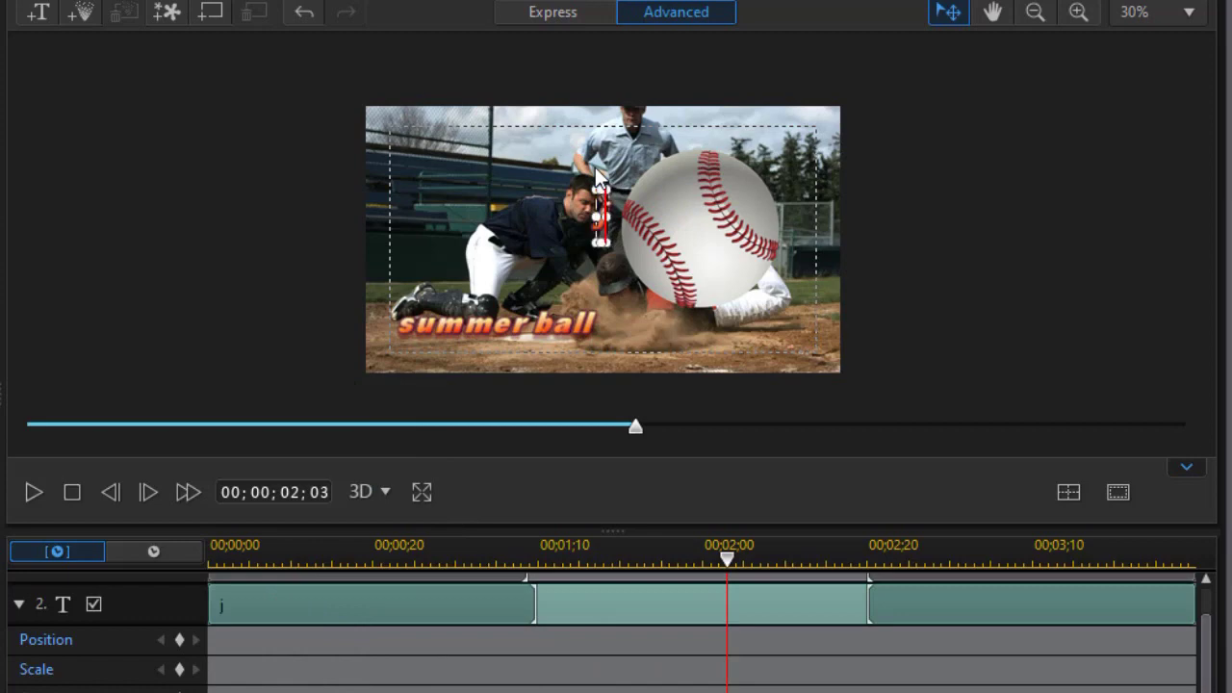
type("oin now")
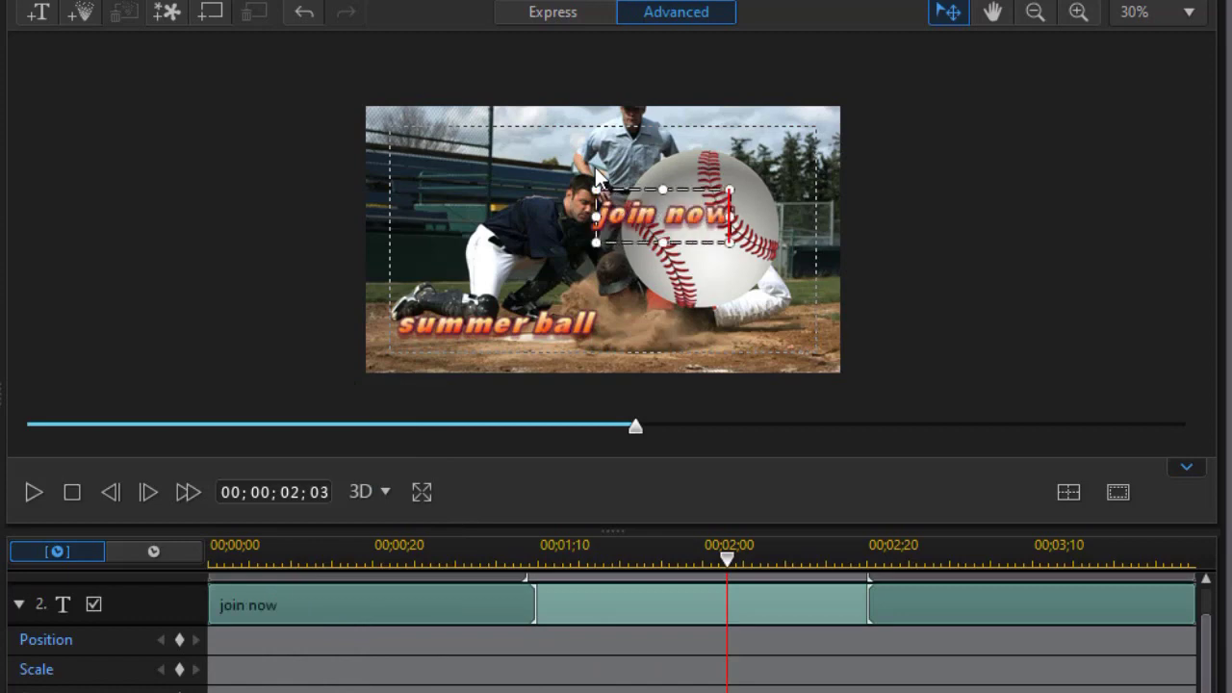
key("ctrl+a")
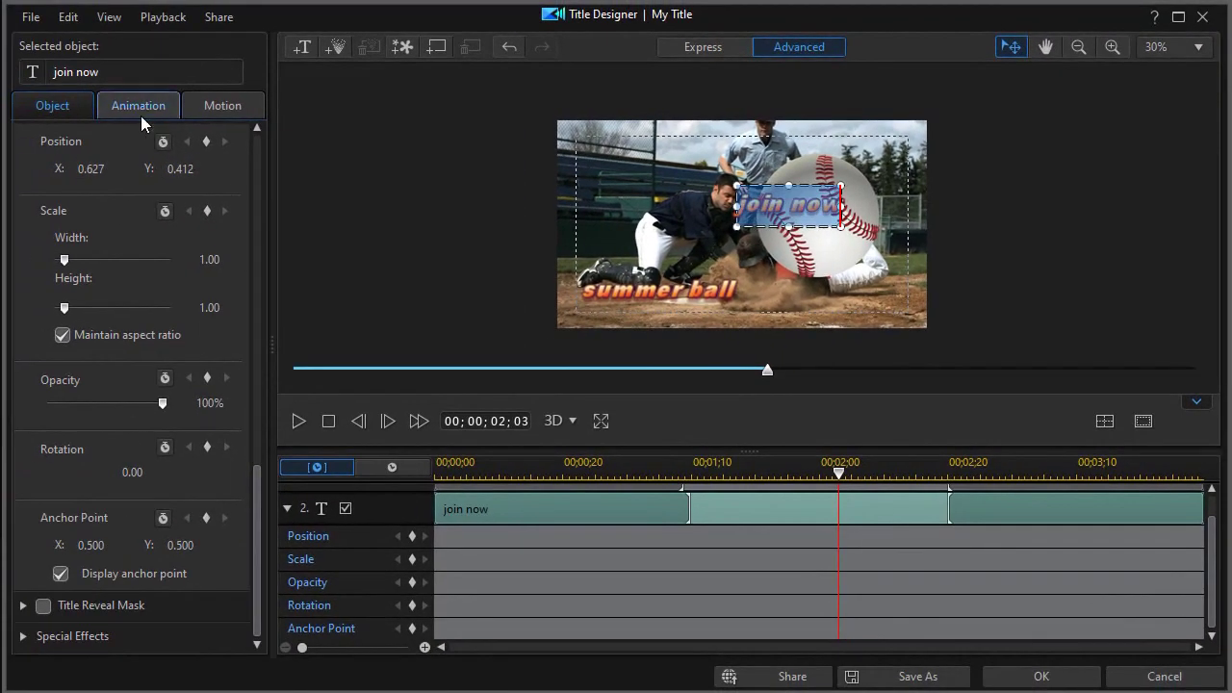
left_click_drag(258, 476, 274, 86)
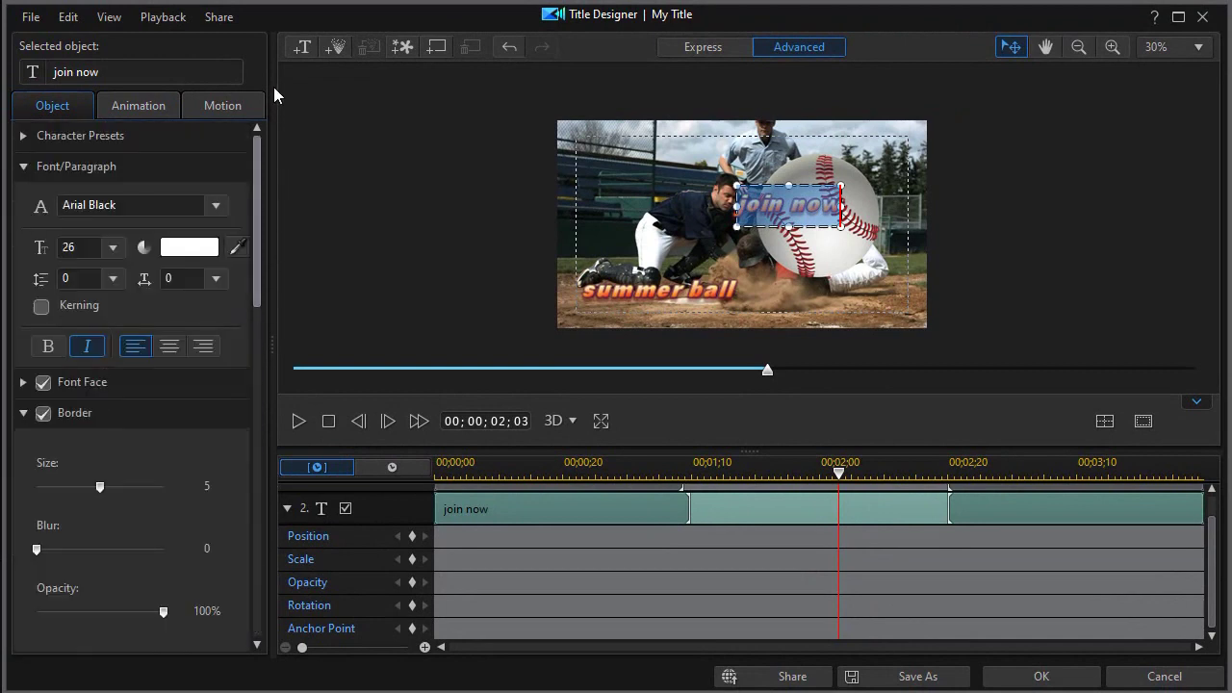
Step: Give 'join now' the plain outlined preset, centre it on the ball, start it after 2 seconds, and apply
left_click(28, 144)
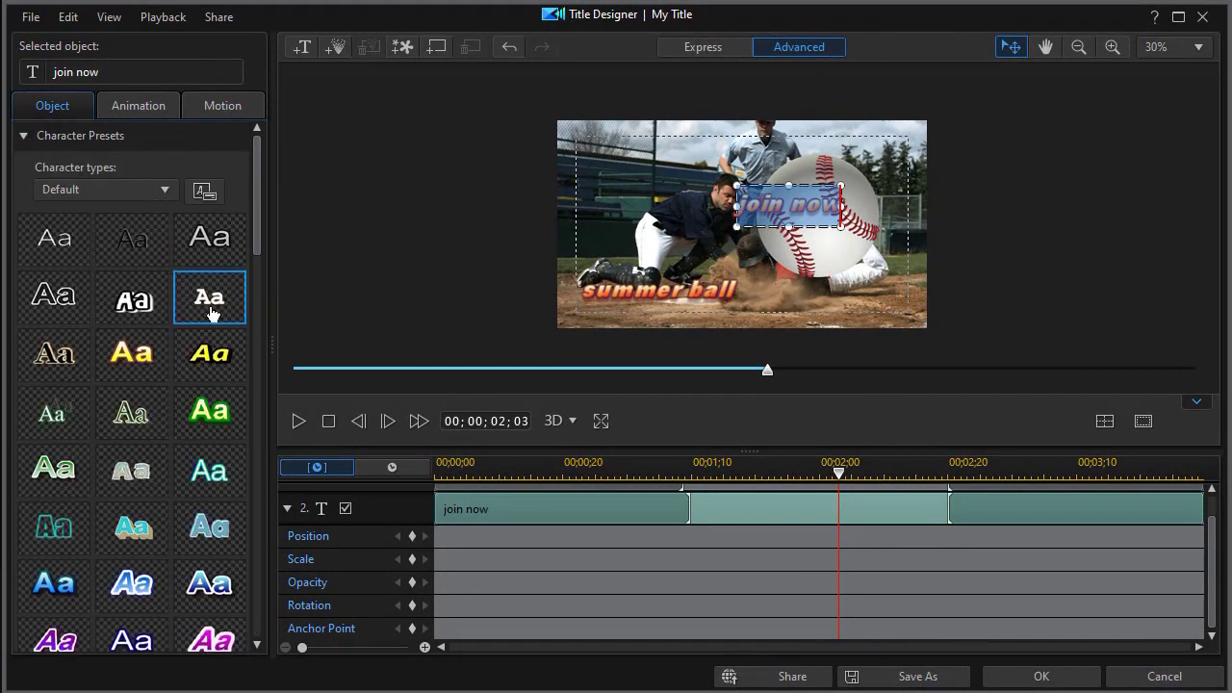
left_click(54, 297)
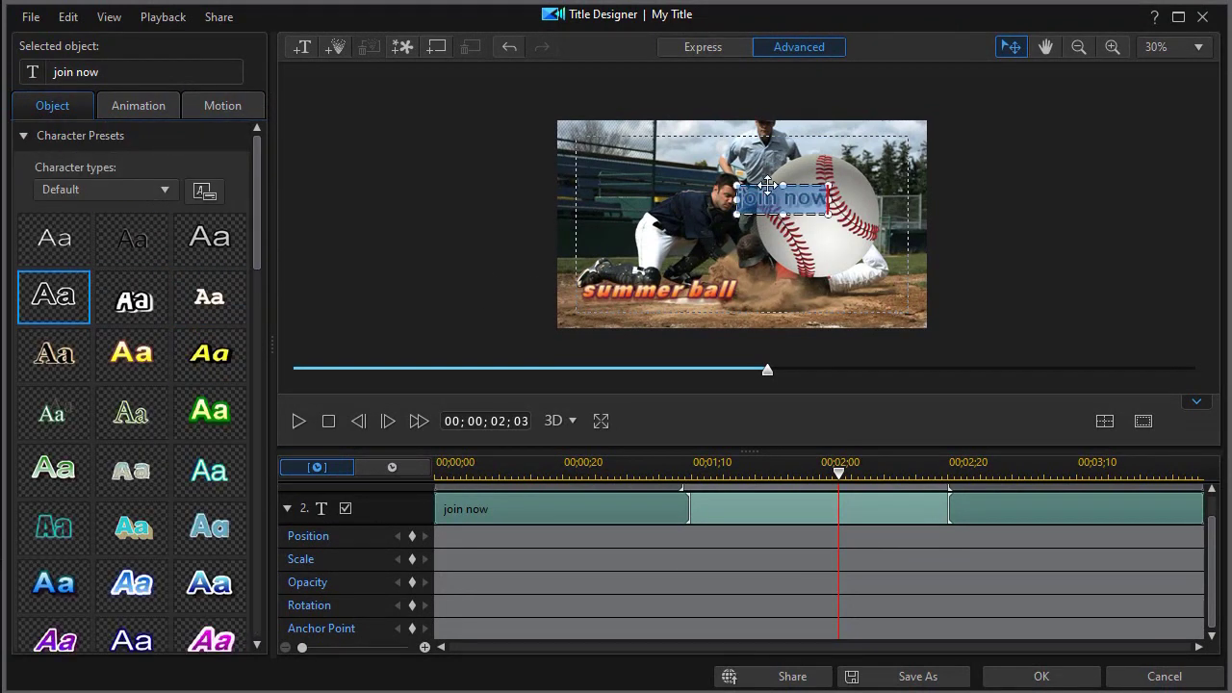
left_click(803, 183)
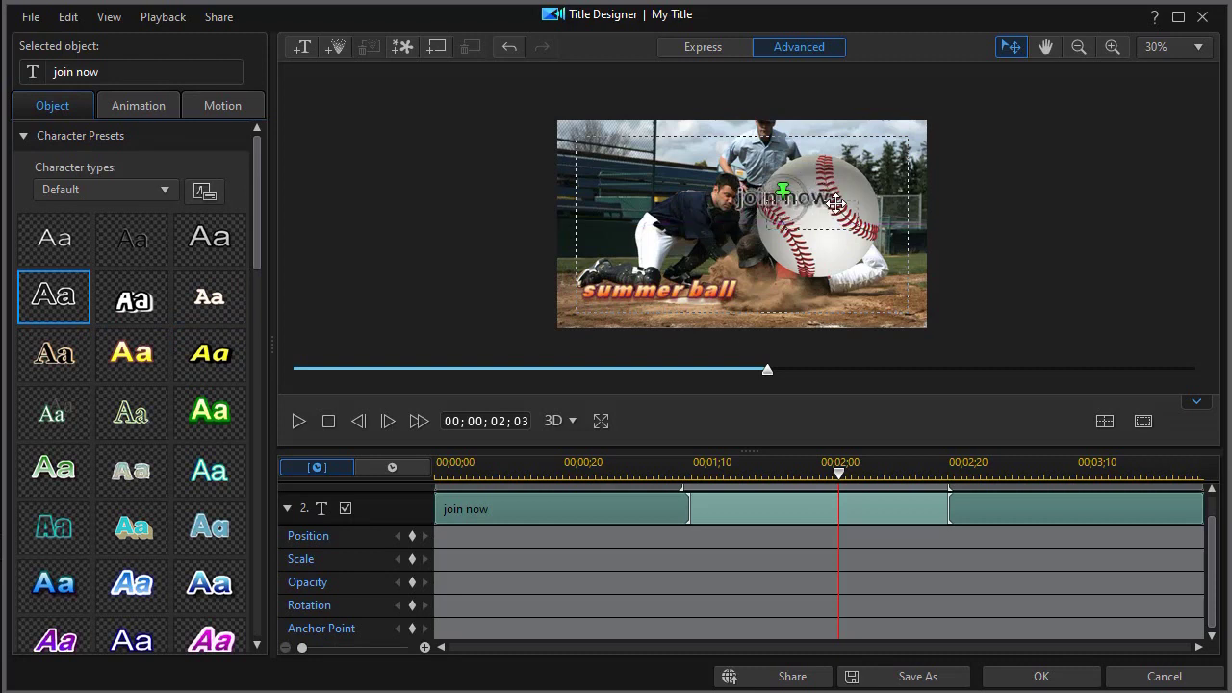
left_click_drag(840, 201, 869, 219)
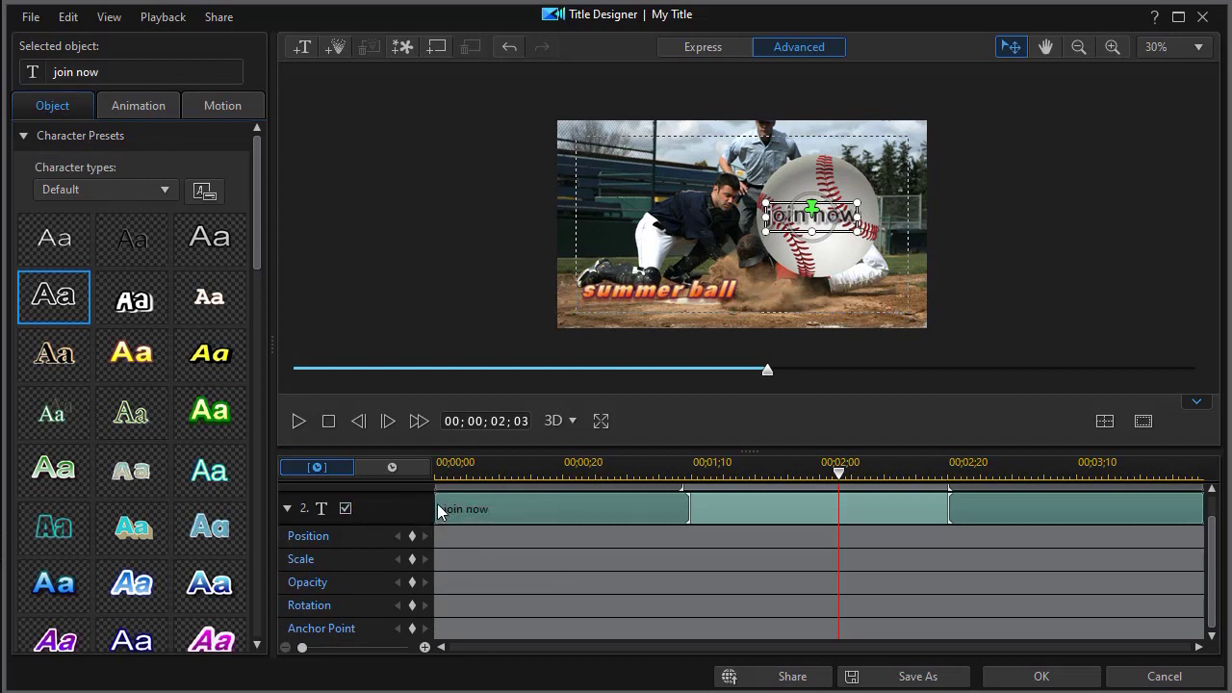
left_click_drag(439, 511, 865, 465)
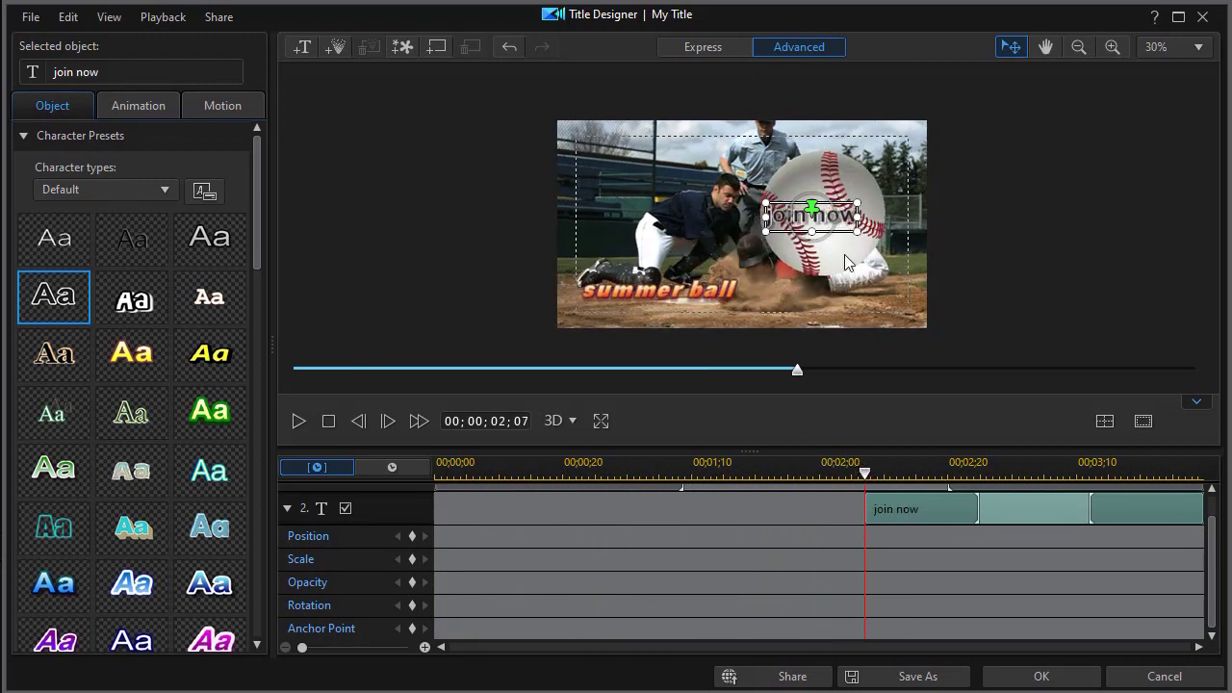
left_click(1041, 677)
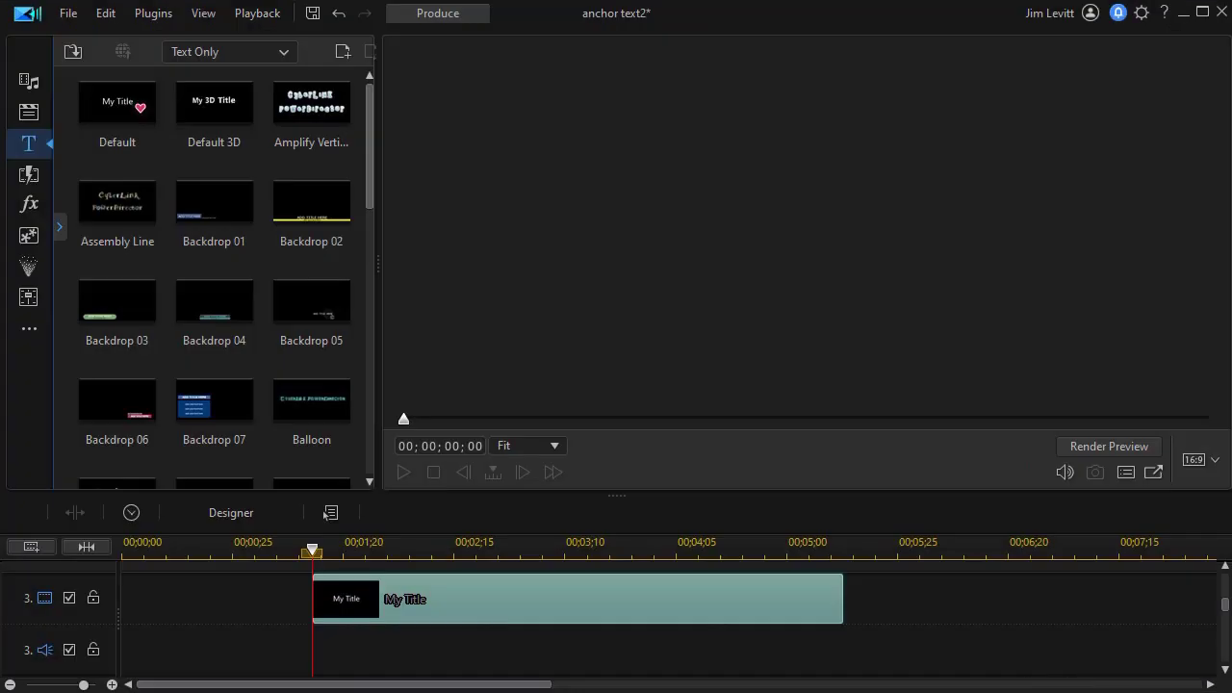
Step: Drag the playhead back to 00;00;00 to preview the titles
left_click_drag(312, 551, 125, 551)
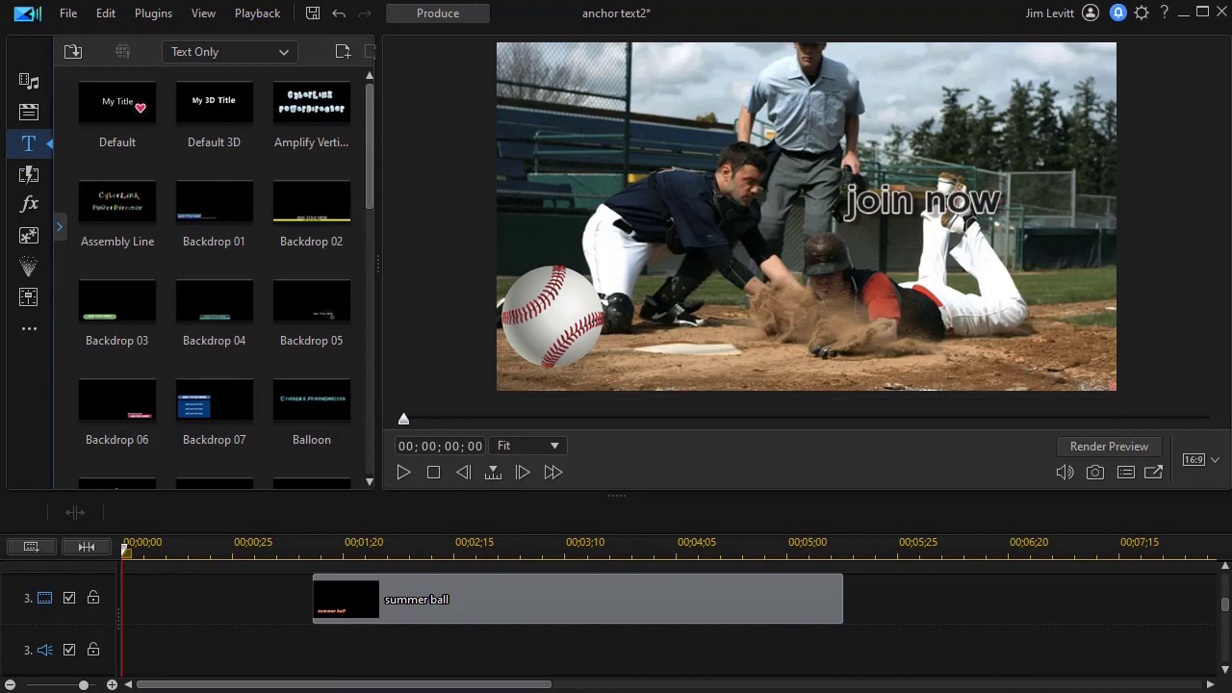